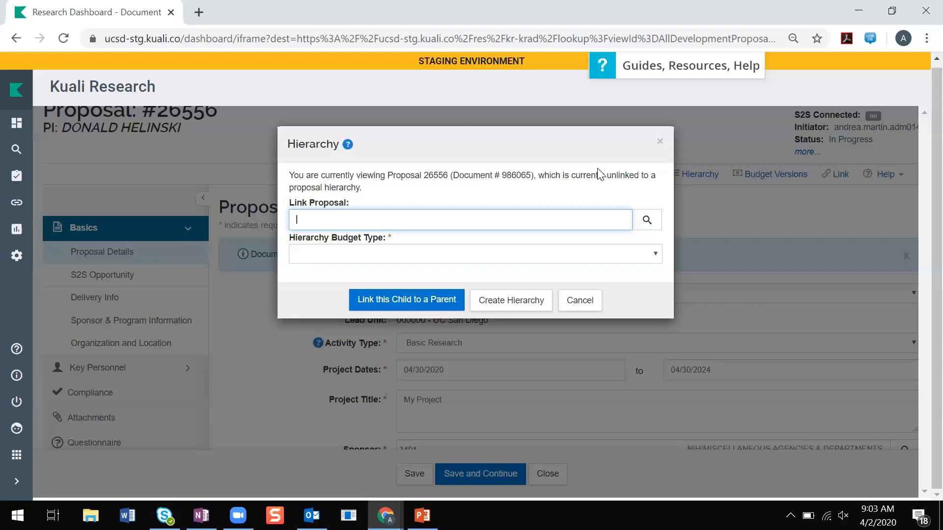
Step: Create a proposal hierarchy from proposal 26556 with the Sub-Budget hierarchy budget type
left_click(392, 252)
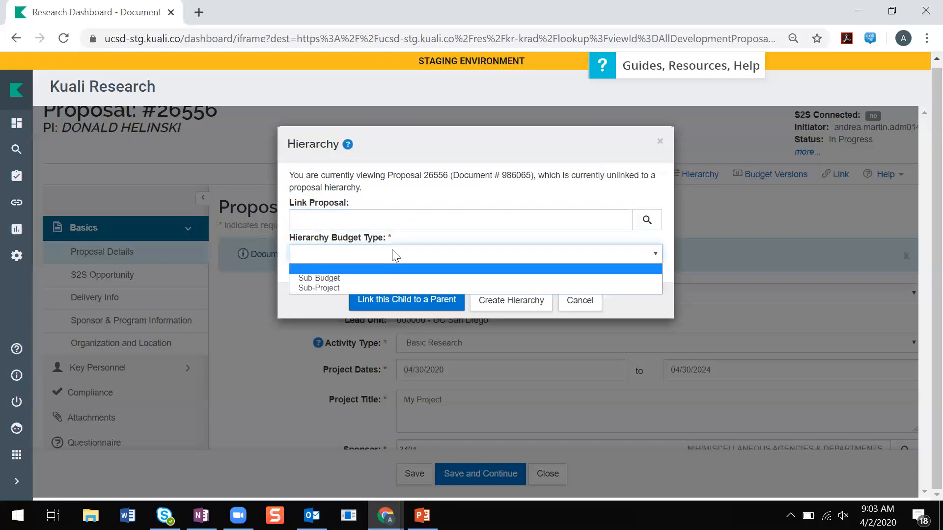
left_click(327, 280)
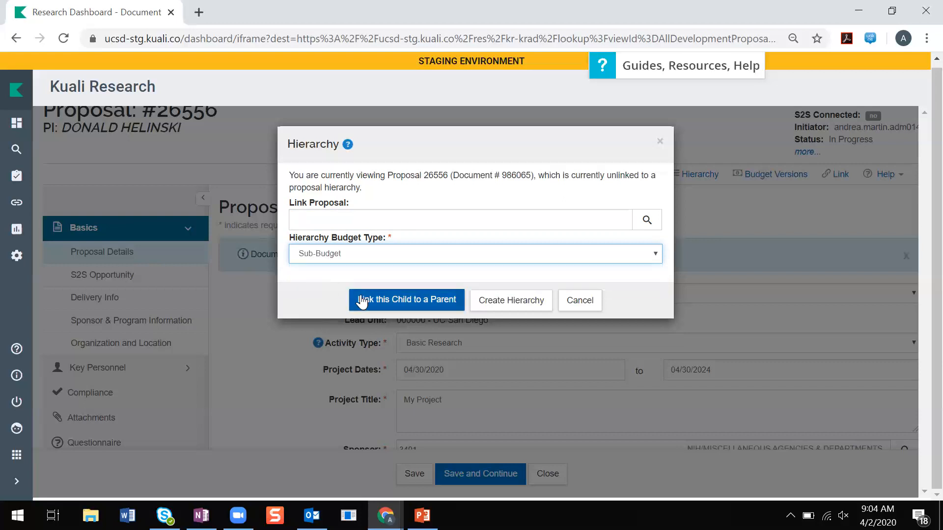
left_click(512, 305)
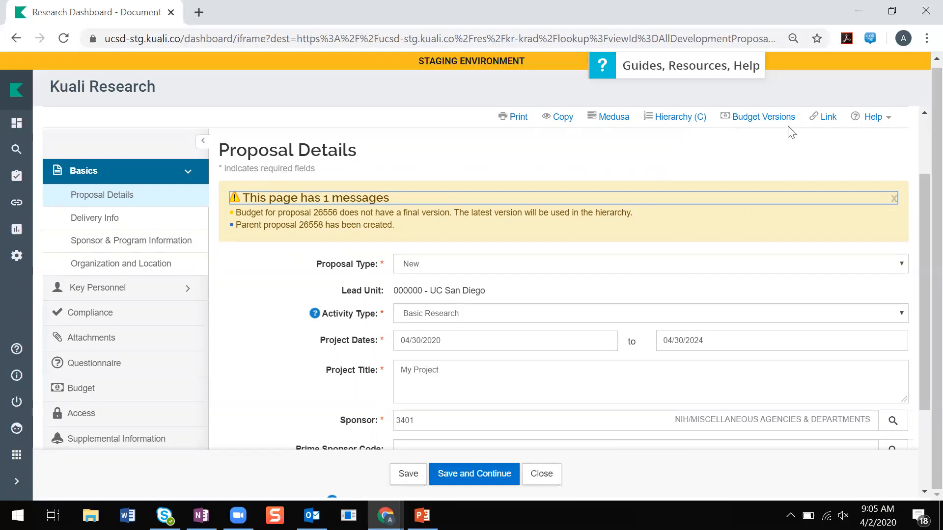
Step: Review the new parent proposal's number and examine the parent and child entries in the proposal's hierarchy summary
double_click(307, 225)
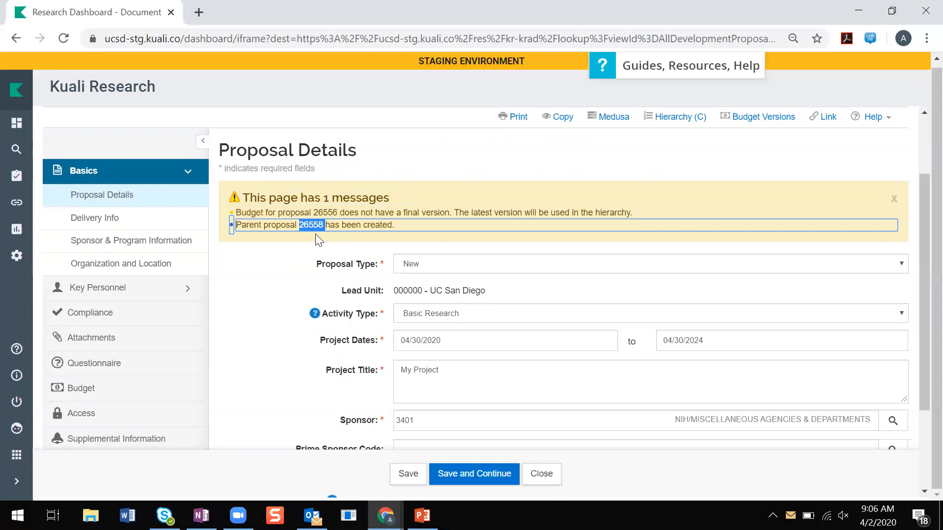
triple_click(260, 305)
scroll(260, 305, "down", 3)
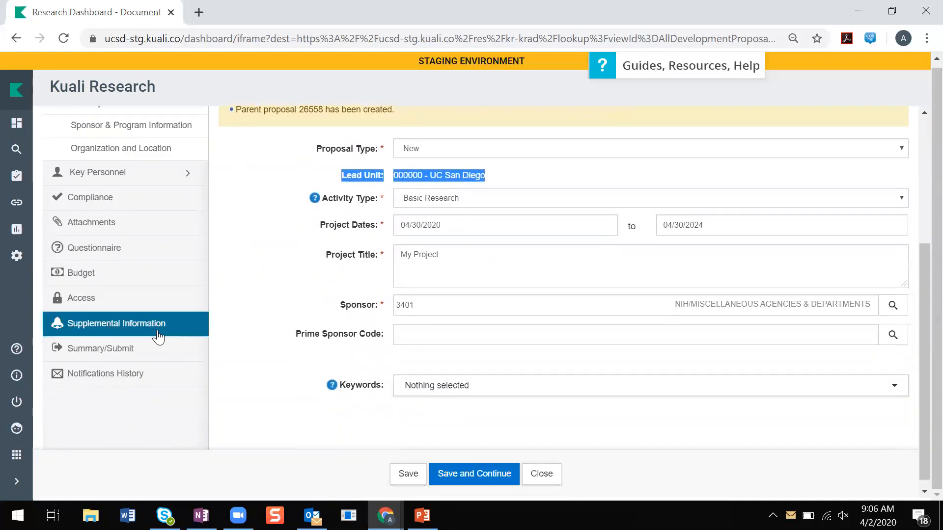
left_click(113, 350)
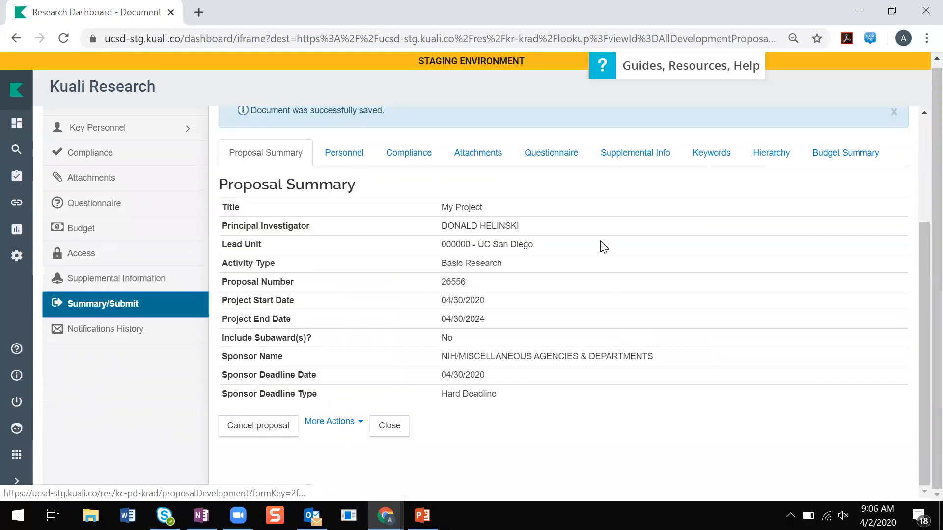
left_click(769, 161)
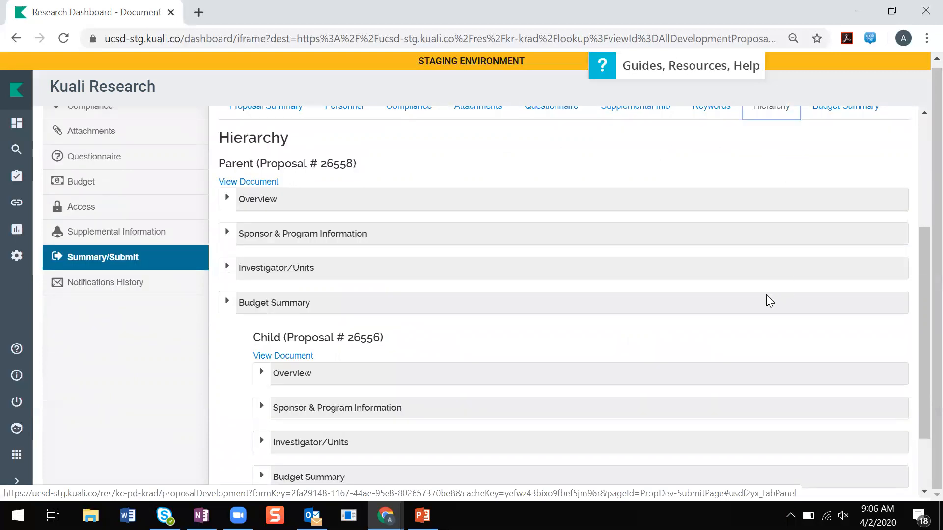
scroll(767, 300, "down", 2)
scroll(767, 300, "up", 2)
scroll(766, 295, "down", 1)
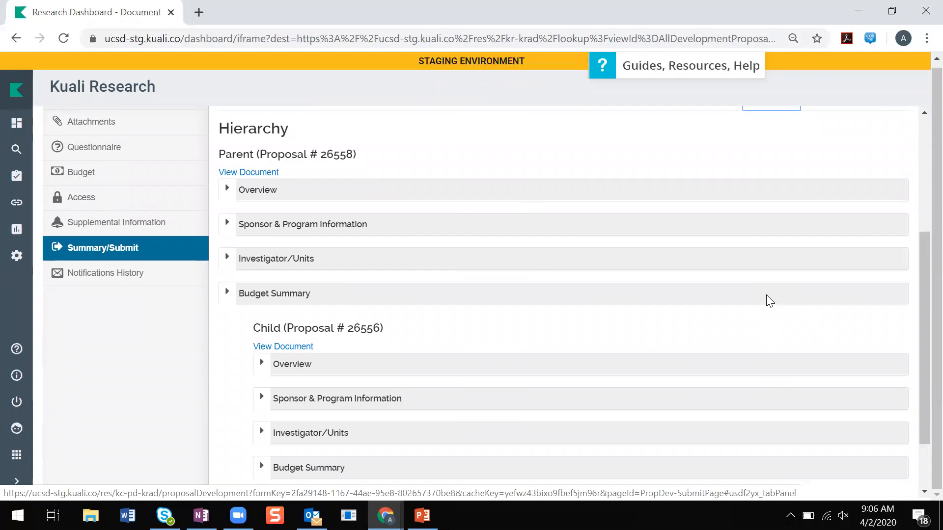
scroll(450, 231, "up", 1)
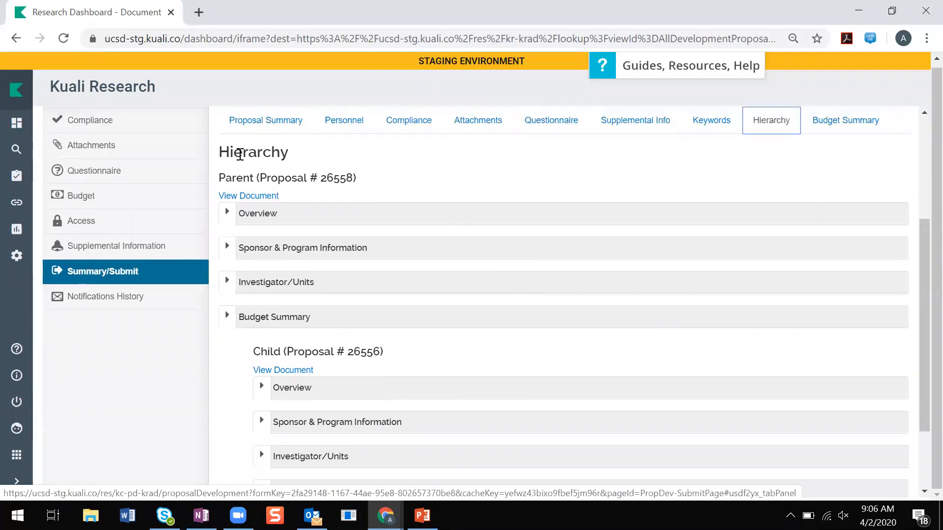
Step: Open parent proposal 26558 and link proposal 26557 to it as a child with the Sub-Budget hierarchy budget type
left_click(258, 196)
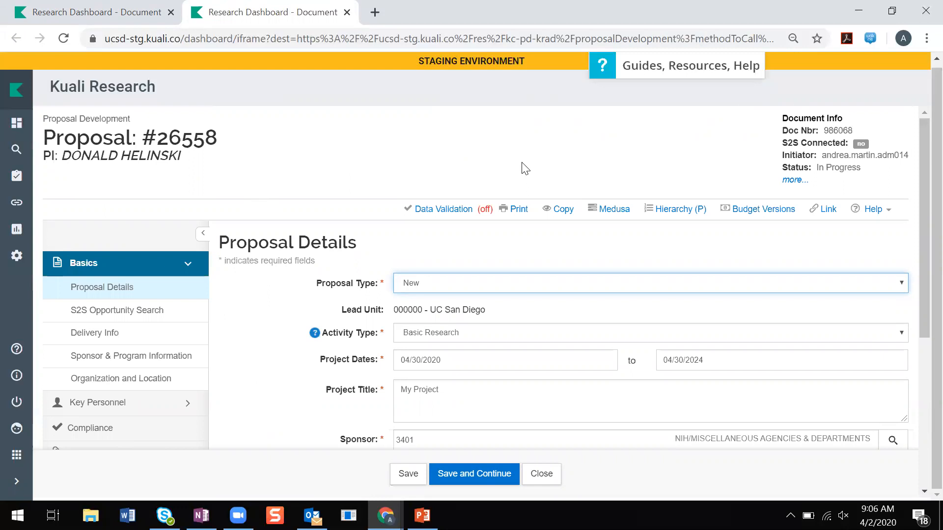
scroll(523, 167, "down", 1)
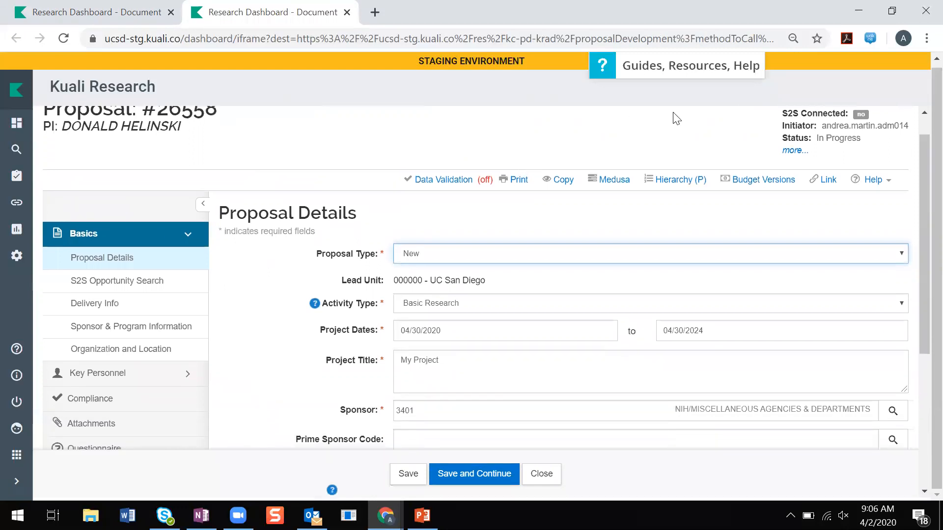
left_click(682, 183)
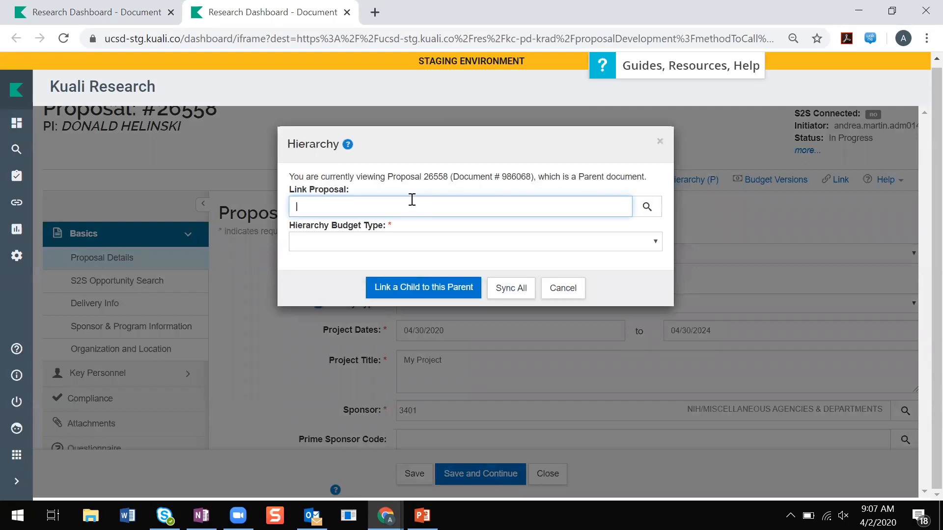
left_click(412, 199)
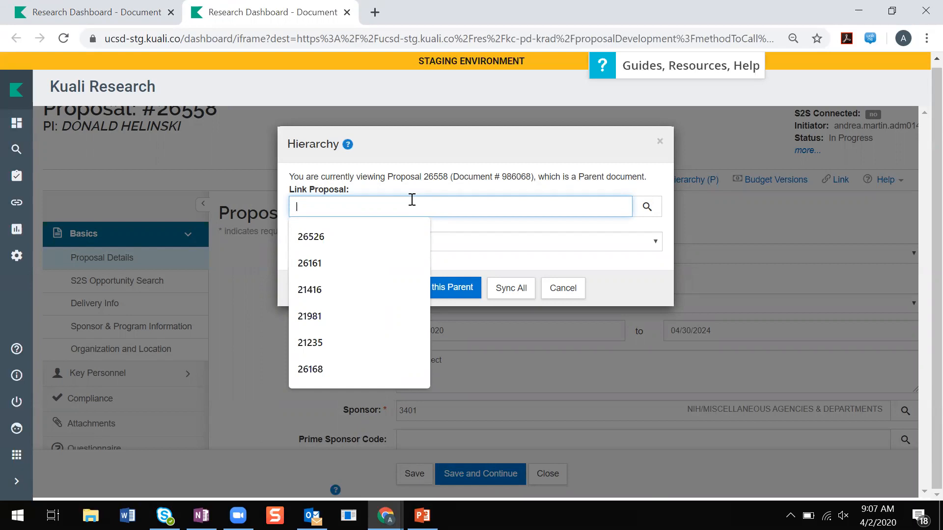
type("26")
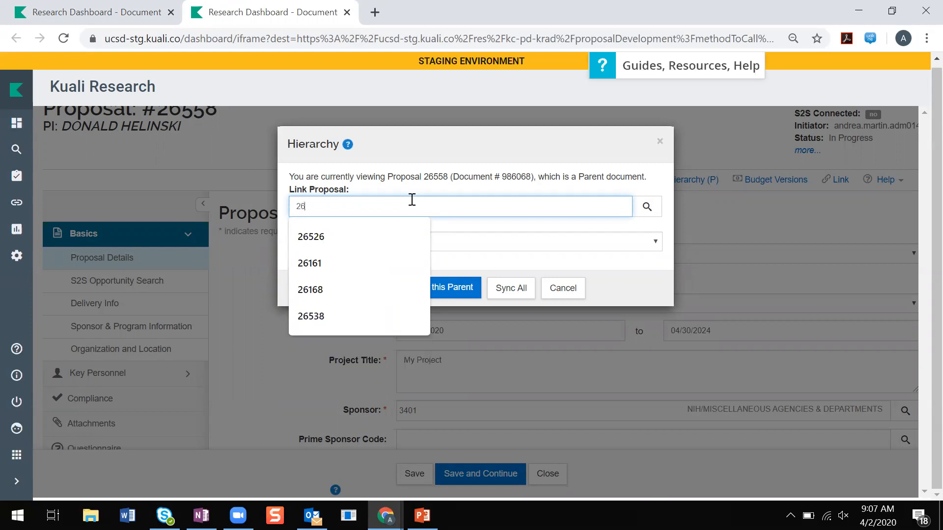
type("557")
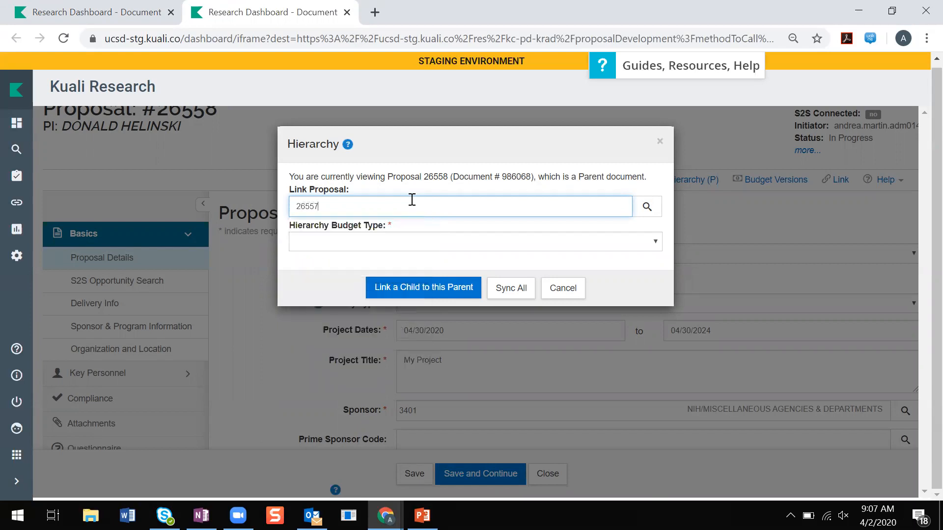
left_click(330, 243)
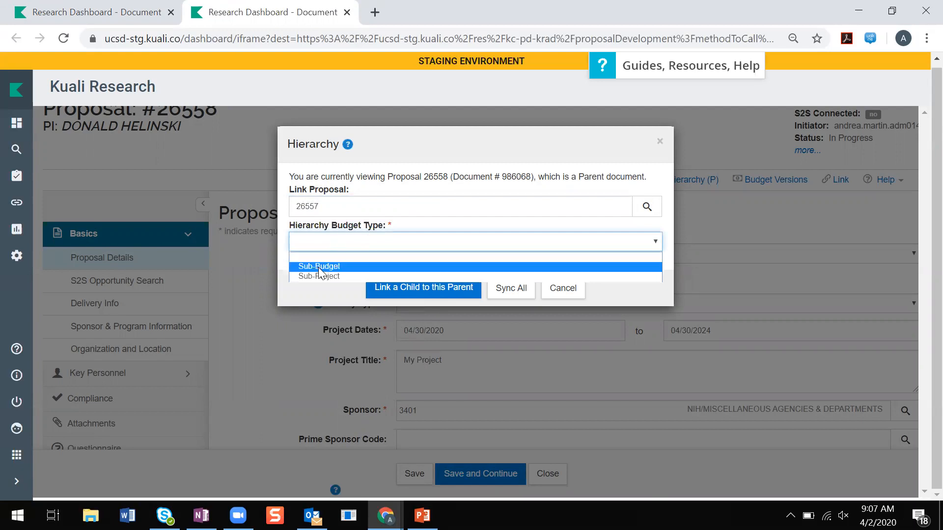
left_click(319, 267)
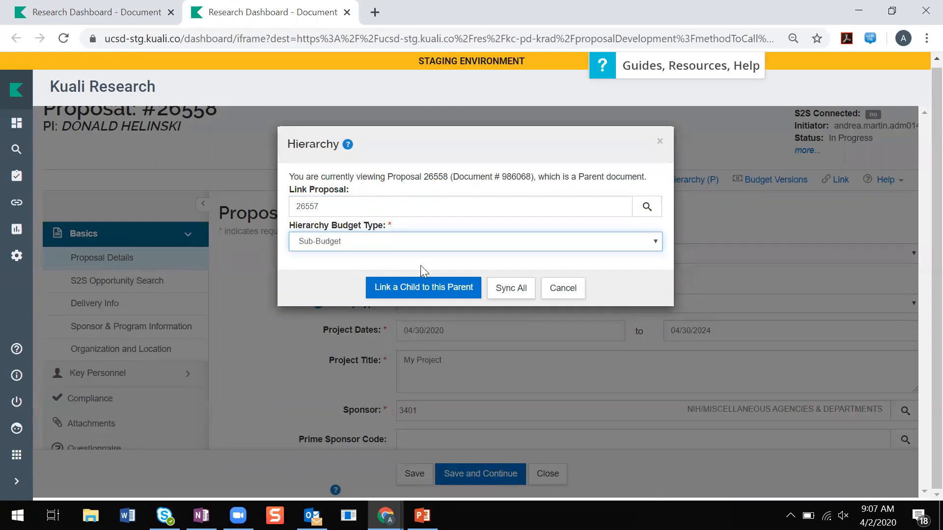
left_click(431, 293)
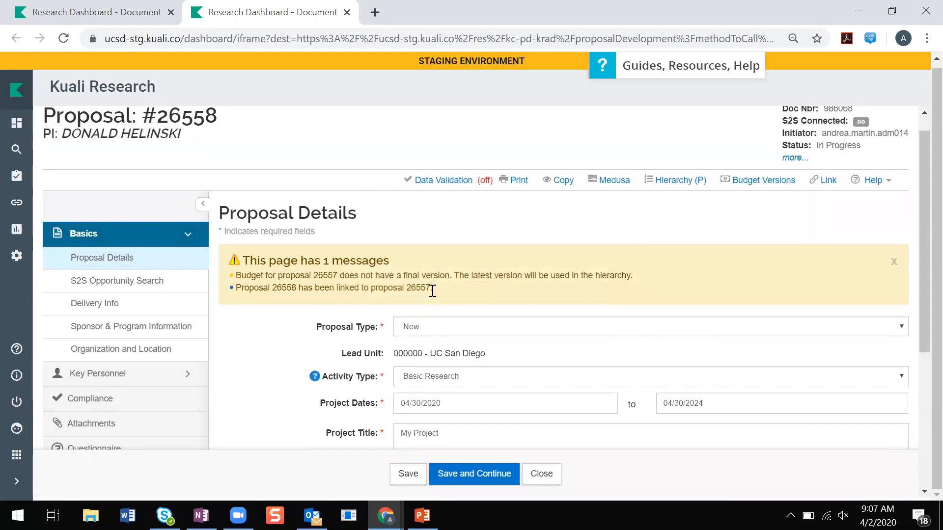
Step: Examine the child proposals listed in the parent proposal's hierarchy summary
scroll(432, 292, "down", 1)
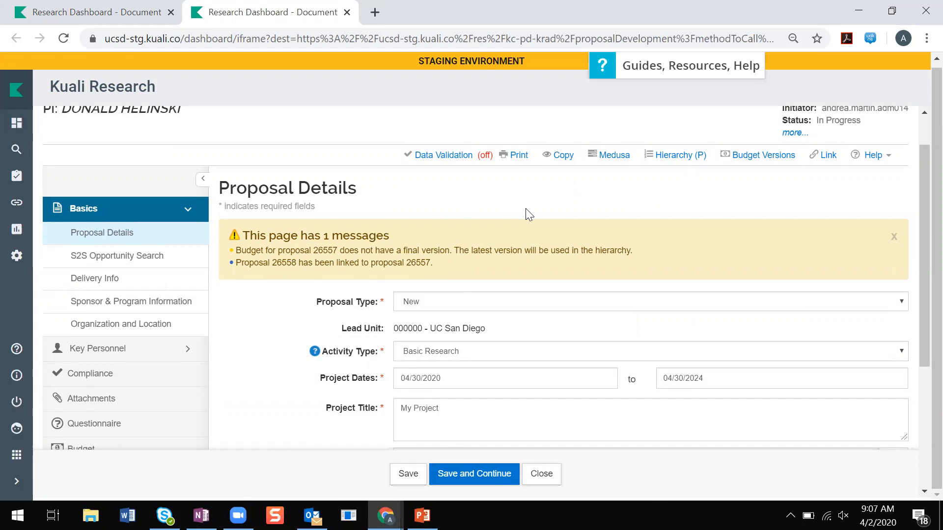
scroll(266, 302, "down", 4)
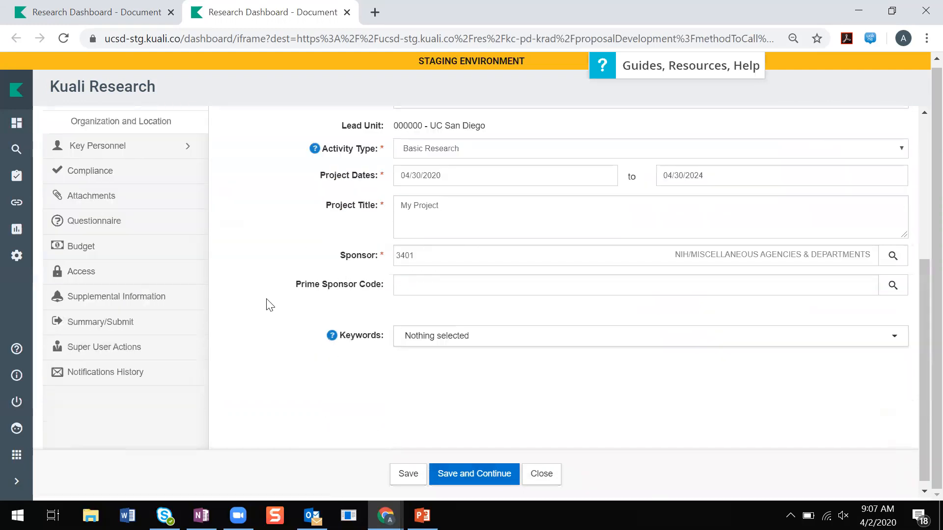
left_click(111, 318)
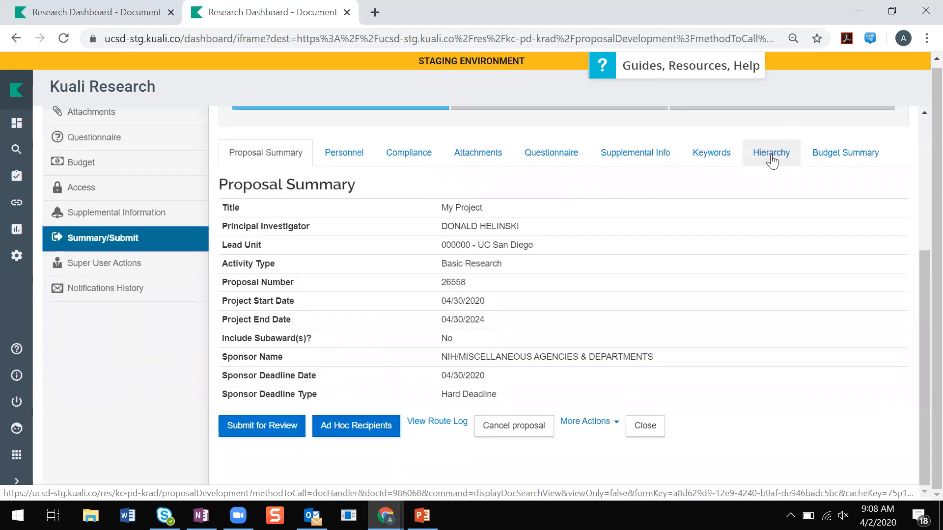
left_click(771, 156)
scroll(673, 293, "down", 5)
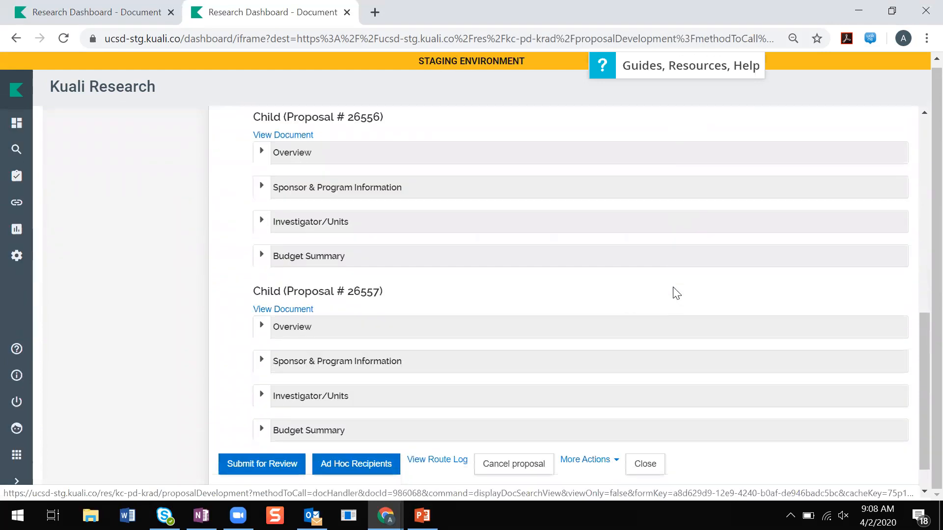
scroll(677, 294, "up", 2)
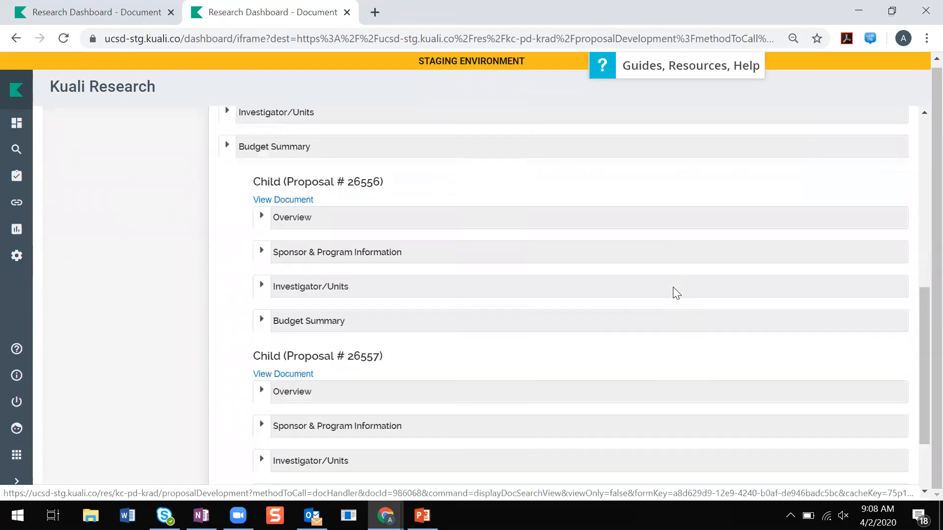
scroll(676, 293, "up", 4)
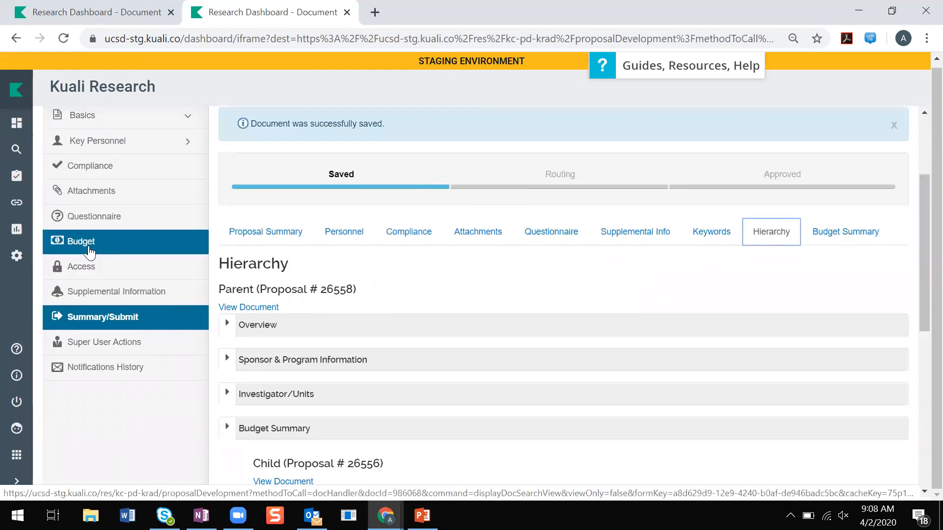
Step: Check the parent proposal's linked budgets without opening the Hierarchy Budget document
left_click(89, 251)
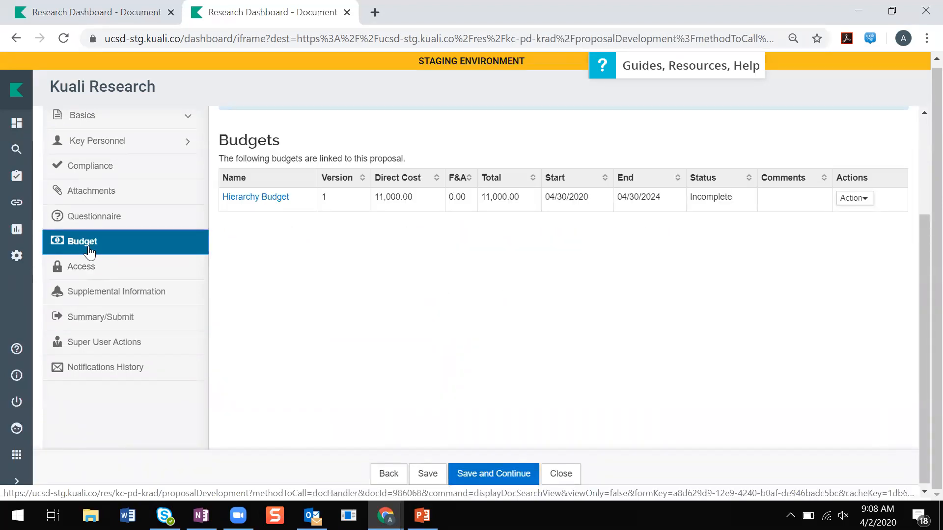
left_click(234, 198)
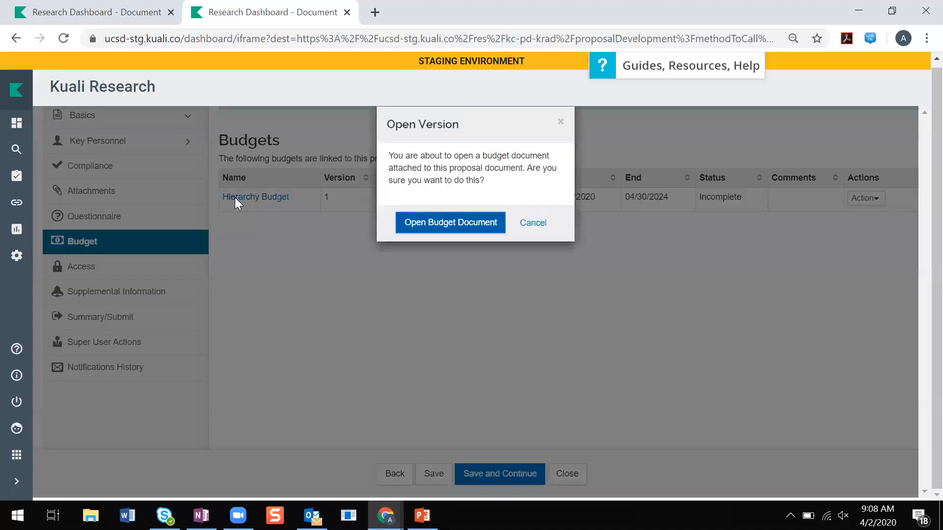
left_click(534, 225)
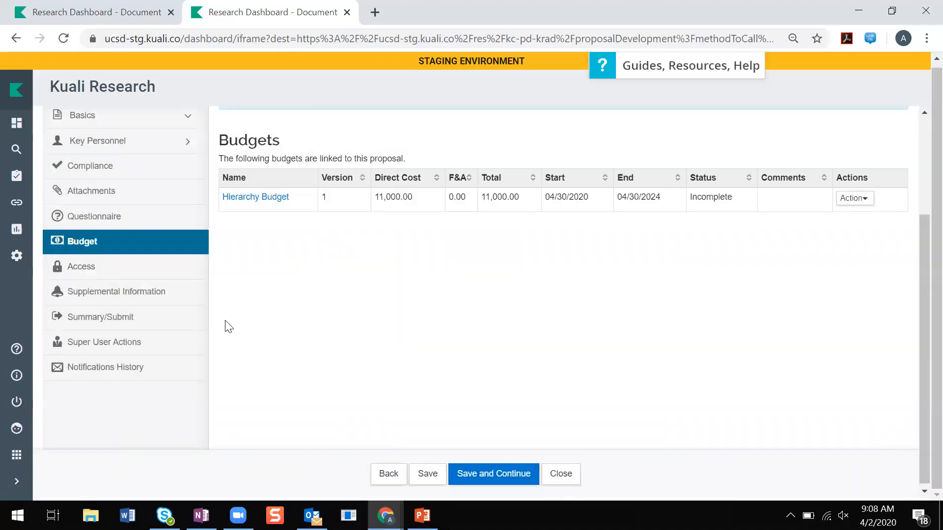
Step: Open the document of child proposal 26557 from the parent's hierarchy summary
left_click(119, 320)
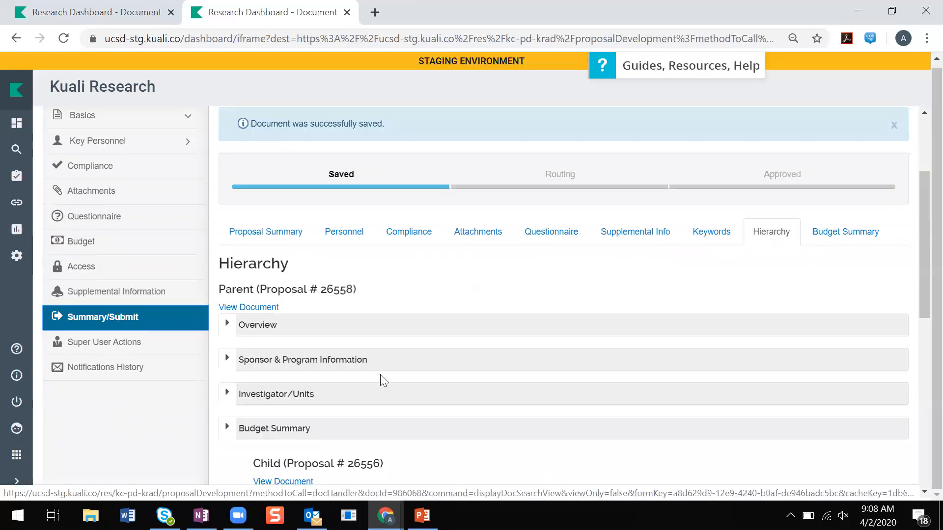
scroll(381, 374, "down", 3)
scroll(412, 384, "down", 4)
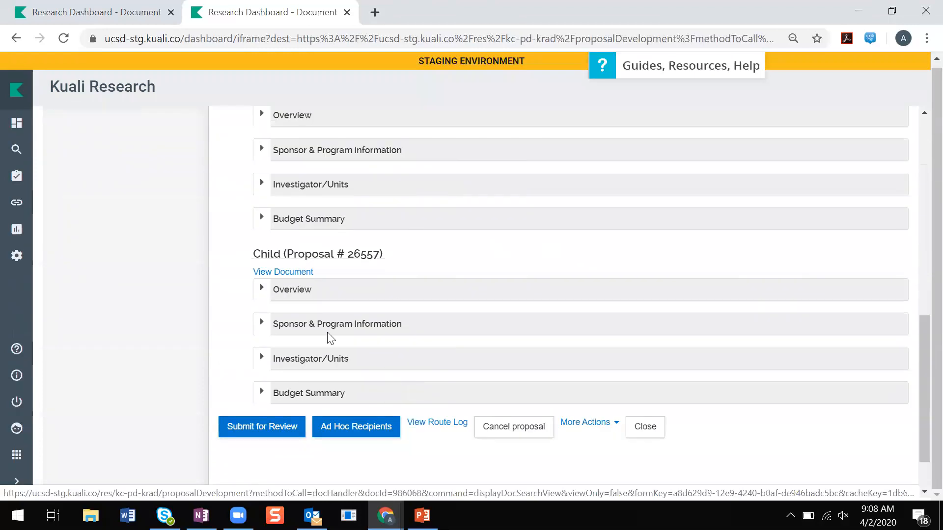
left_click(295, 273)
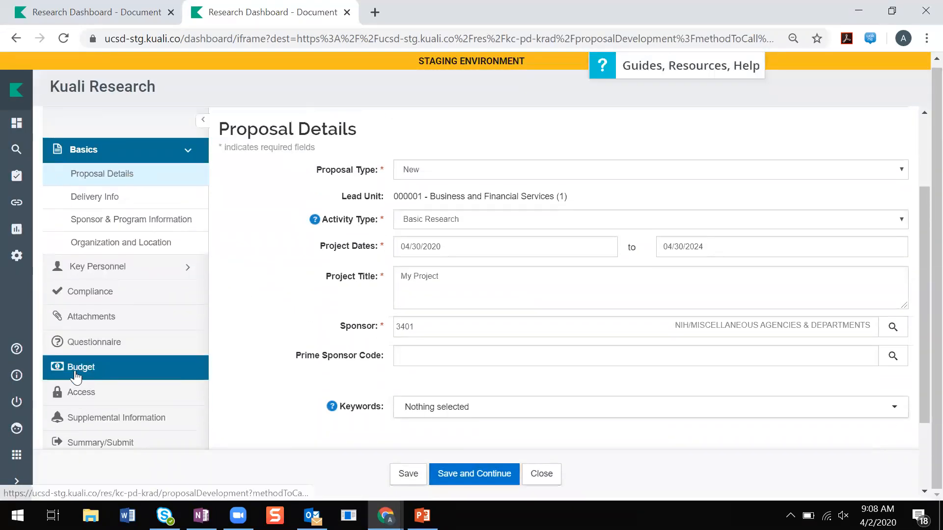
Step: Open the child proposal's V1 budget document and display its Period 1 non-personnel costs
left_click(74, 368)
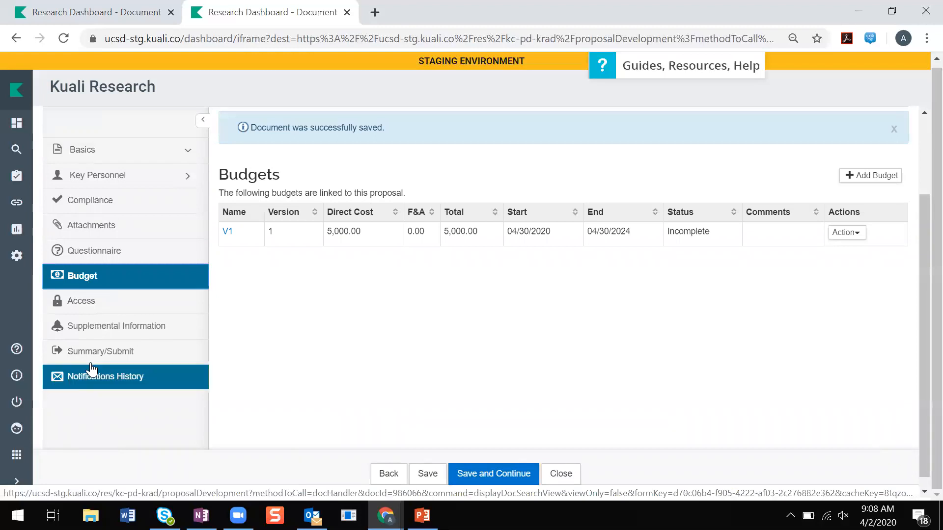
left_click(228, 233)
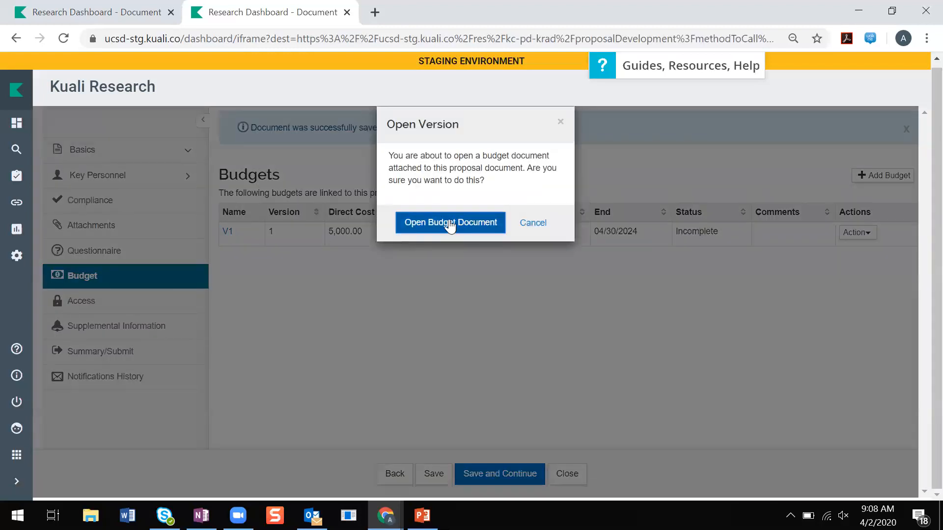
left_click(449, 224)
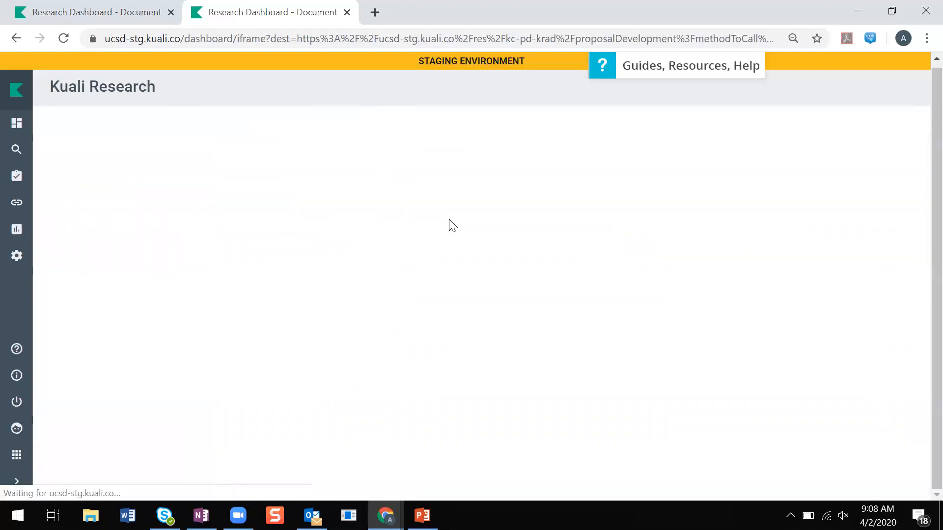
scroll(517, 237, "down", 1)
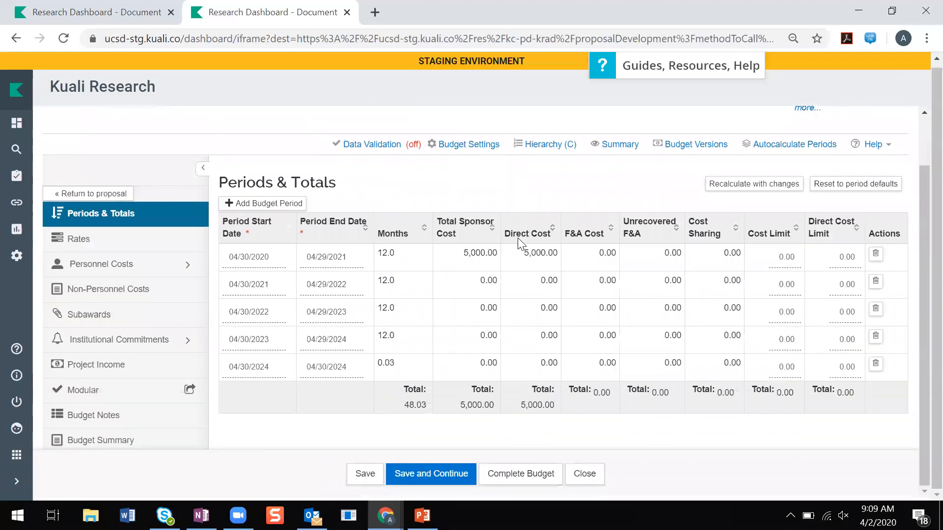
left_click(112, 289)
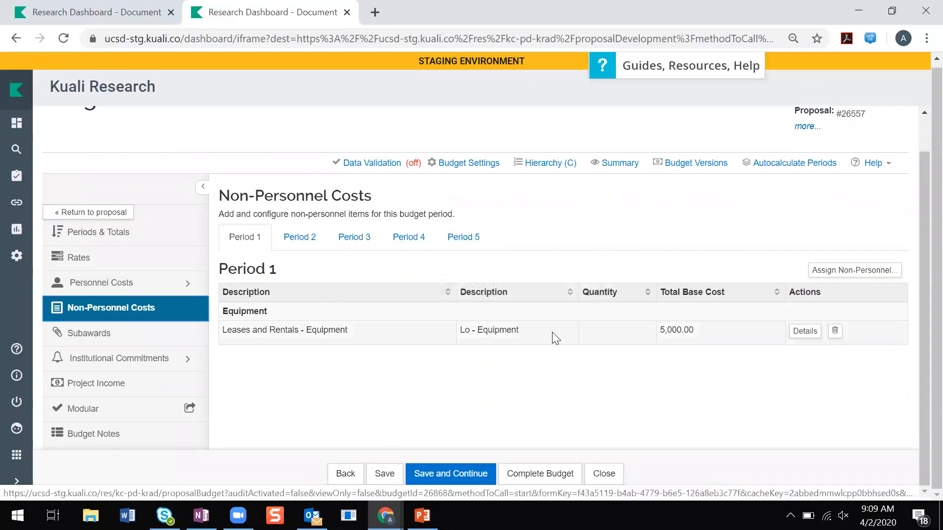
Step: Start a Period 1 non-personnel item with category type Travel, category Travel - Domestic and object code Travel-In-State
left_click(832, 272)
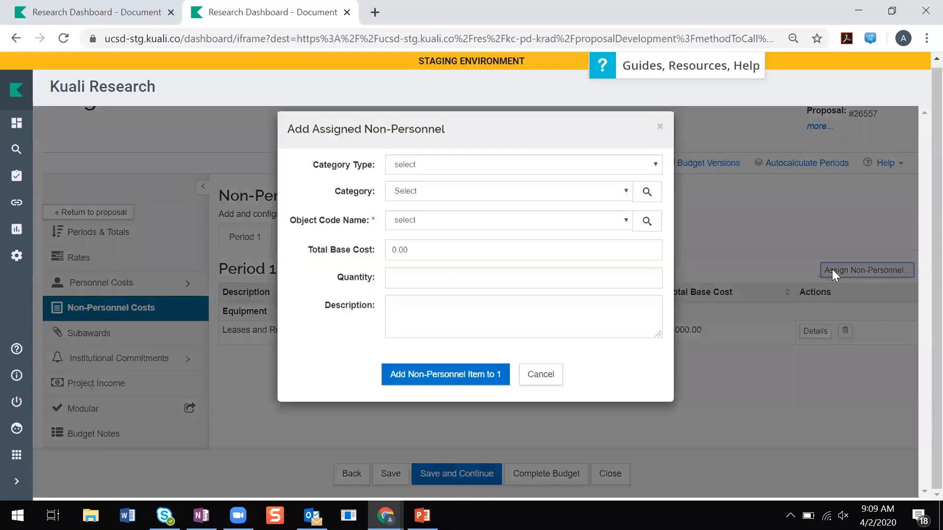
left_click(448, 180)
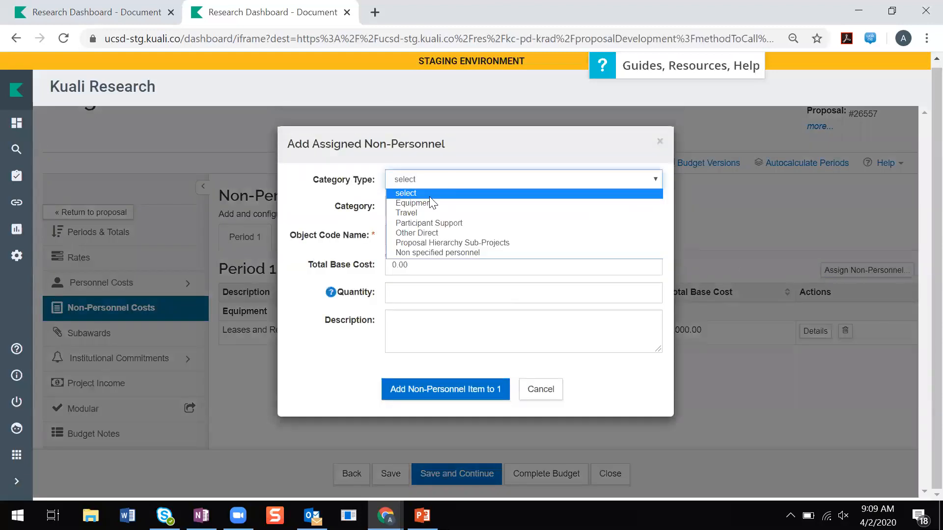
left_click(424, 213)
left_click(418, 211)
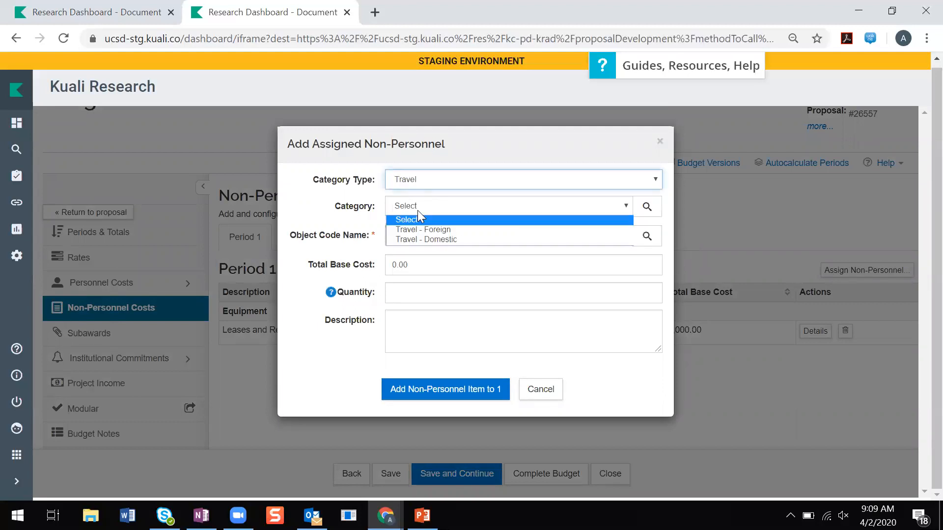
left_click(445, 240)
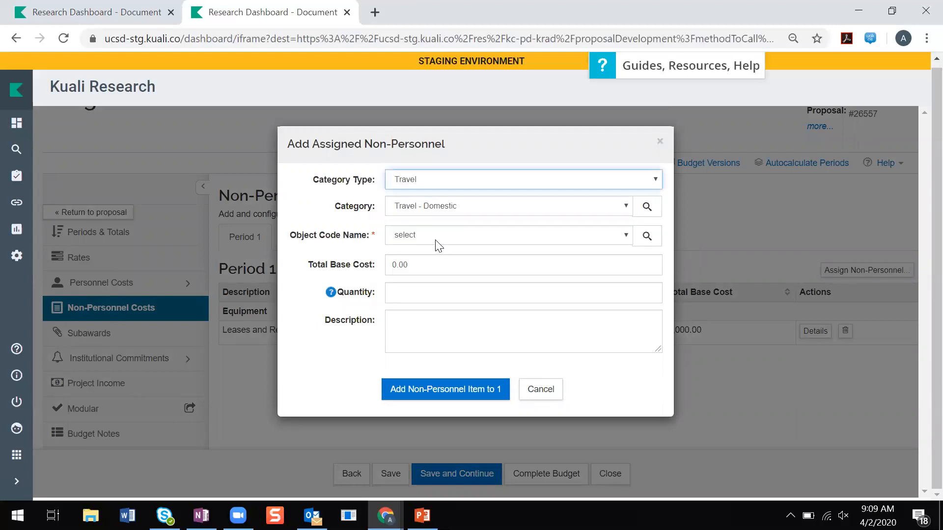
left_click(435, 238)
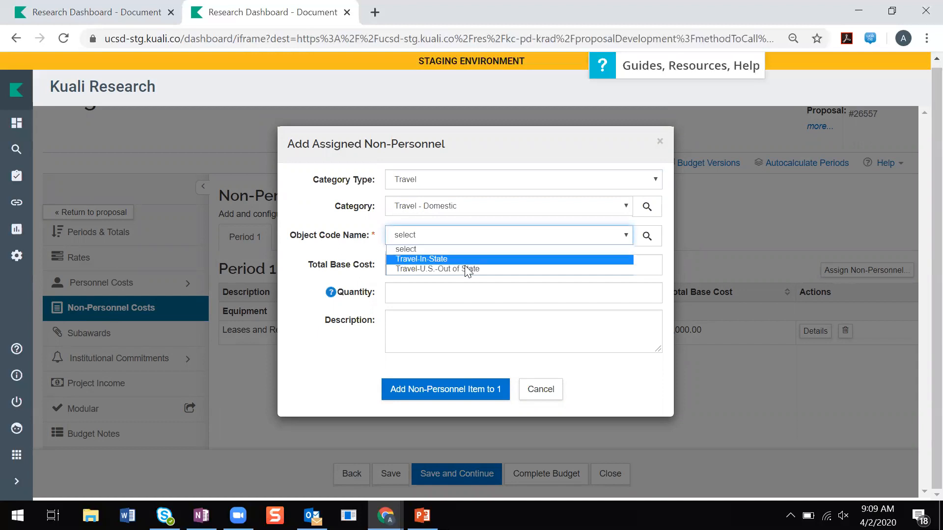
left_click(415, 259)
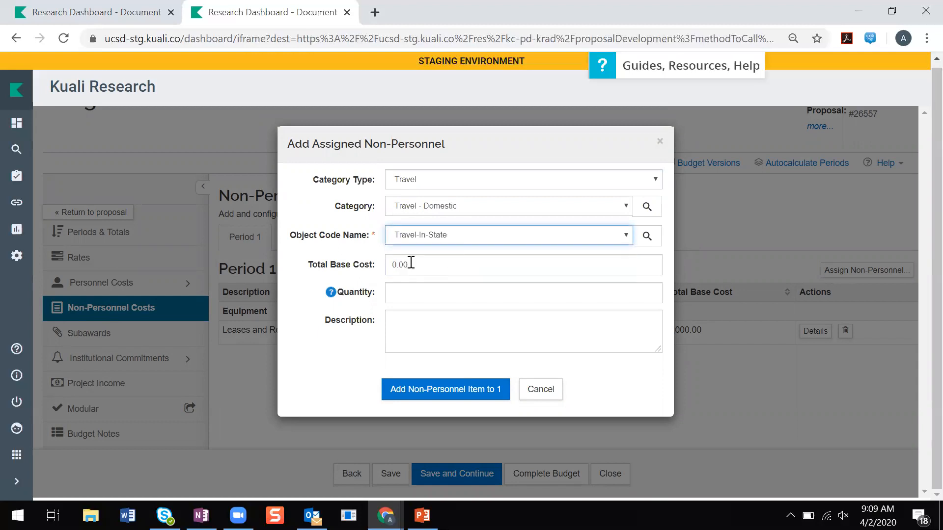
Step: Set the travel item's total base cost to 2,000.00 and description to "Lo - Travel", add it to Period 1 and save the budget
left_click(391, 266)
type("200")
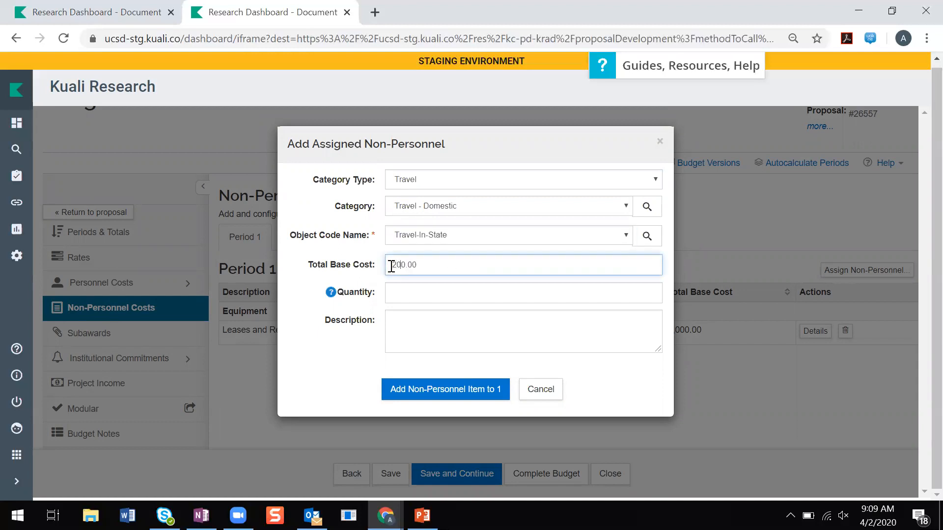
left_click(410, 323)
type("Lo")
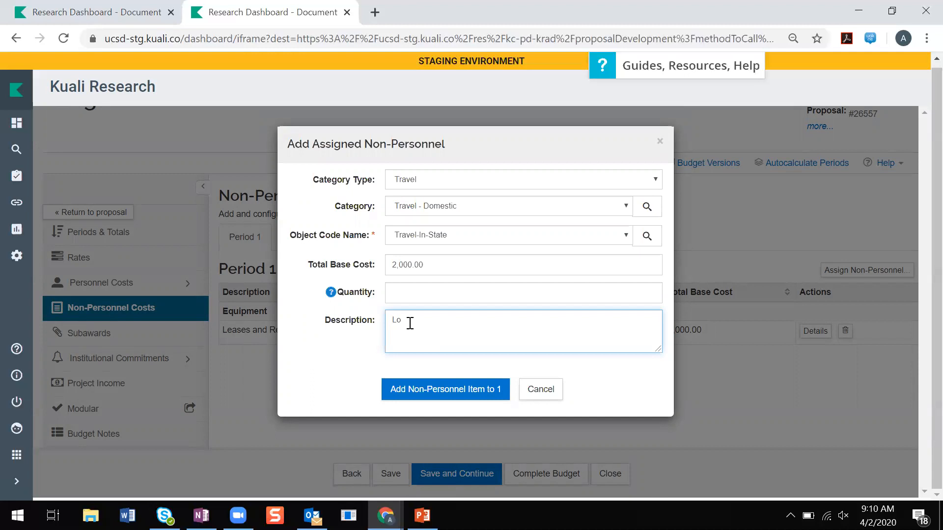
type("Travel")
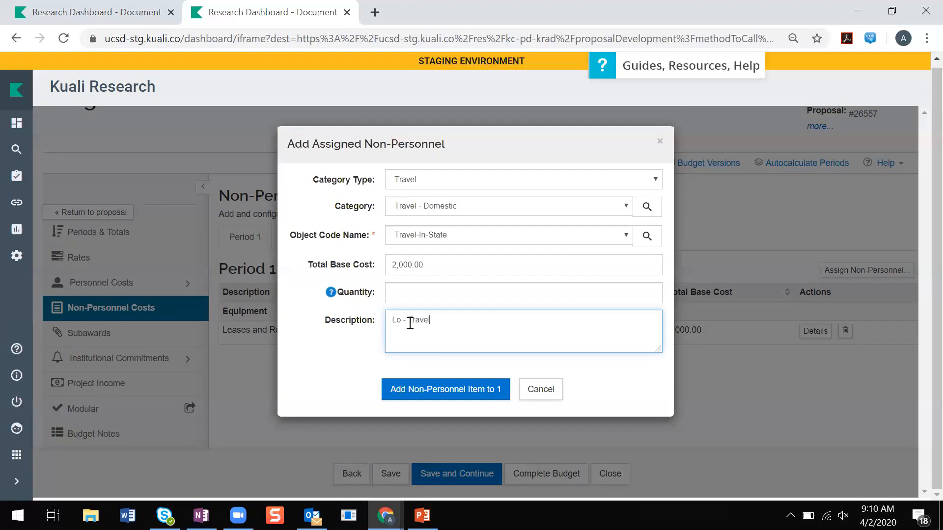
left_click(410, 393)
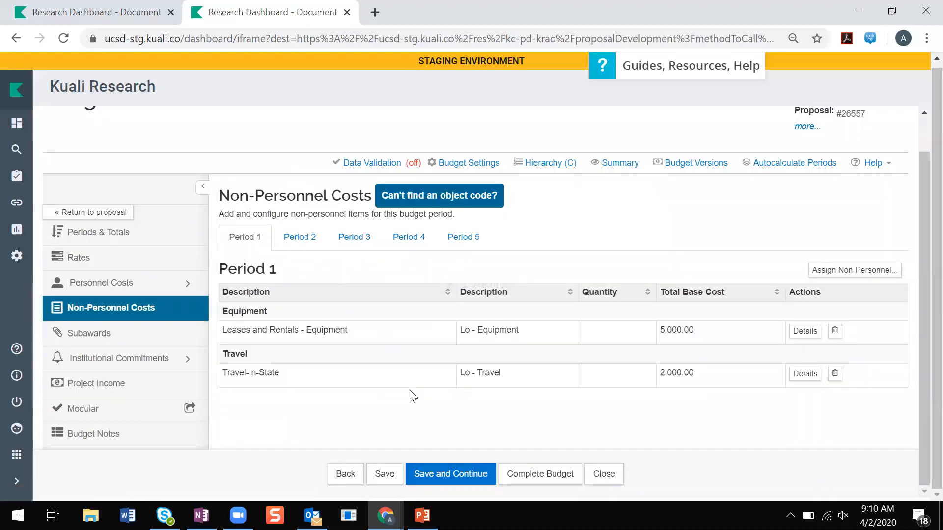
left_click(383, 477)
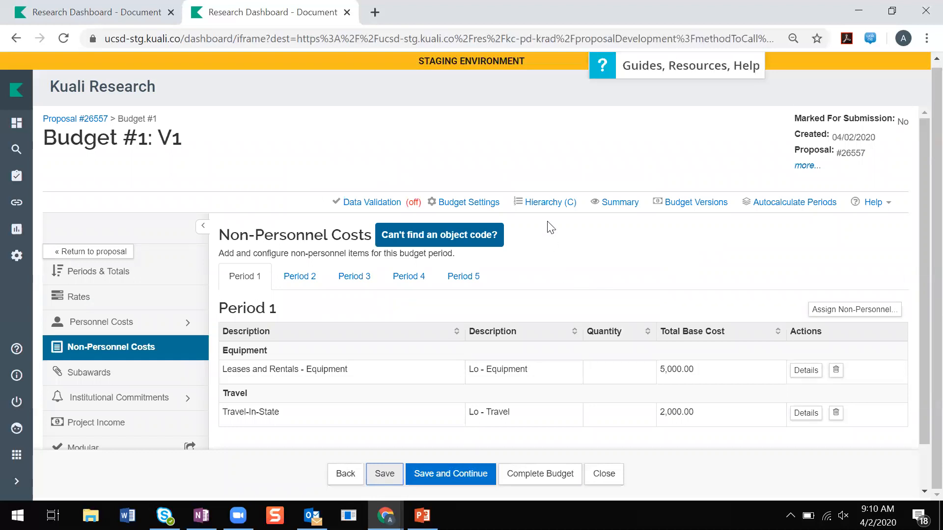
Step: Try to sync the child budget to its parent proposal through the hierarchy
left_click(546, 205)
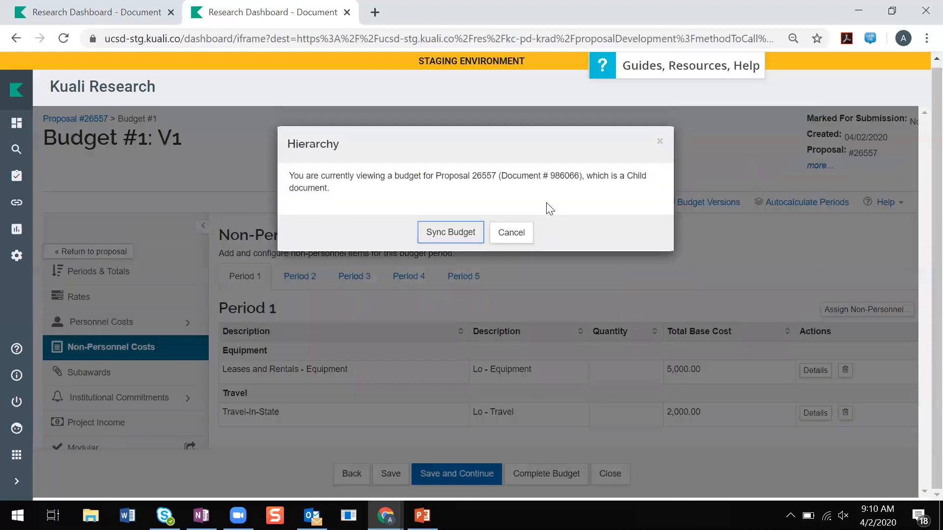
left_click(463, 234)
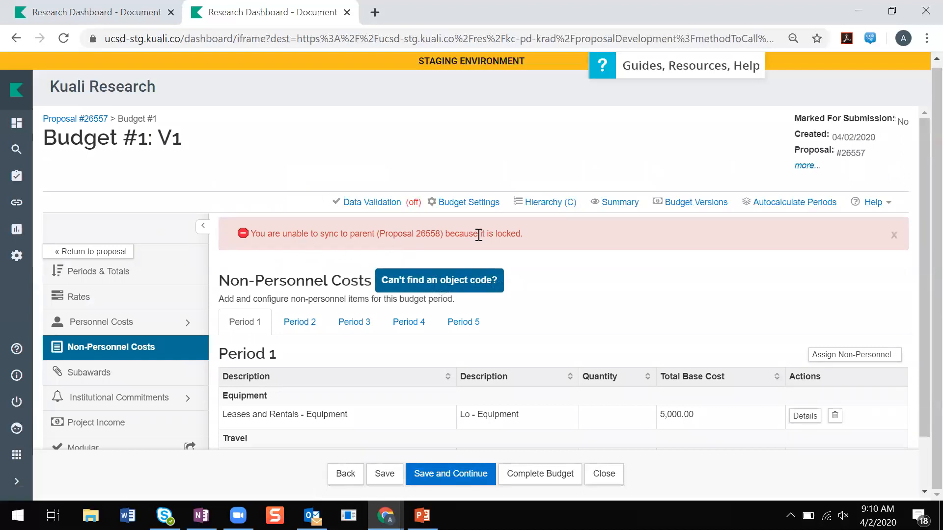
double_click(428, 235)
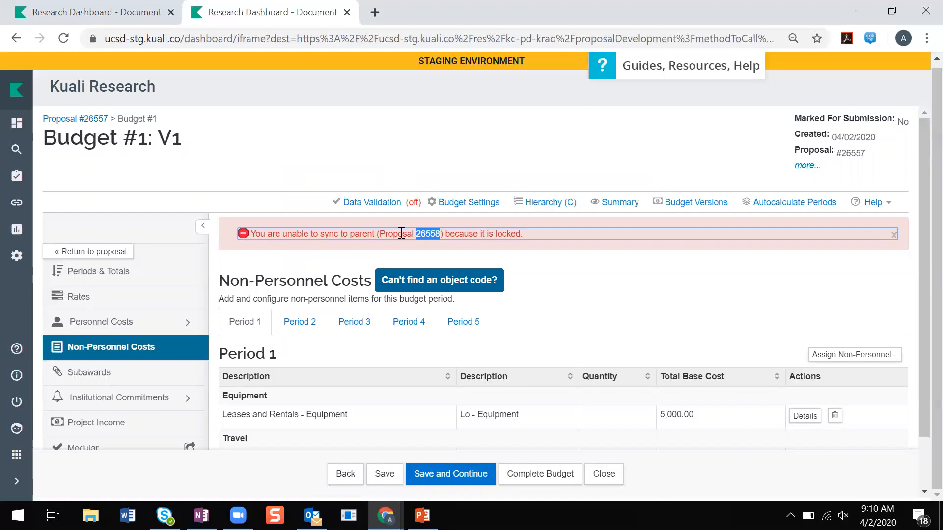
left_click(304, 141)
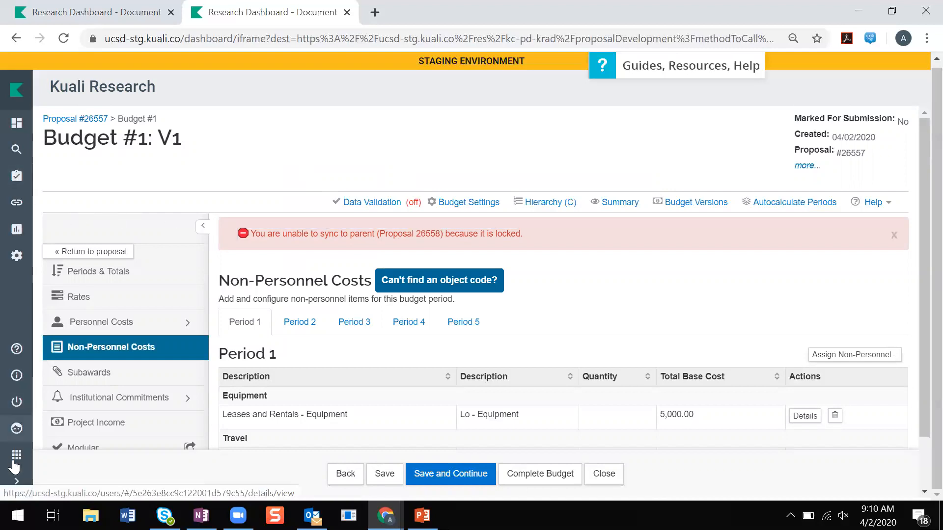
Step: Open Common Tasks in a separate browser tab and bring up the Locks lookup there
left_click(16, 484)
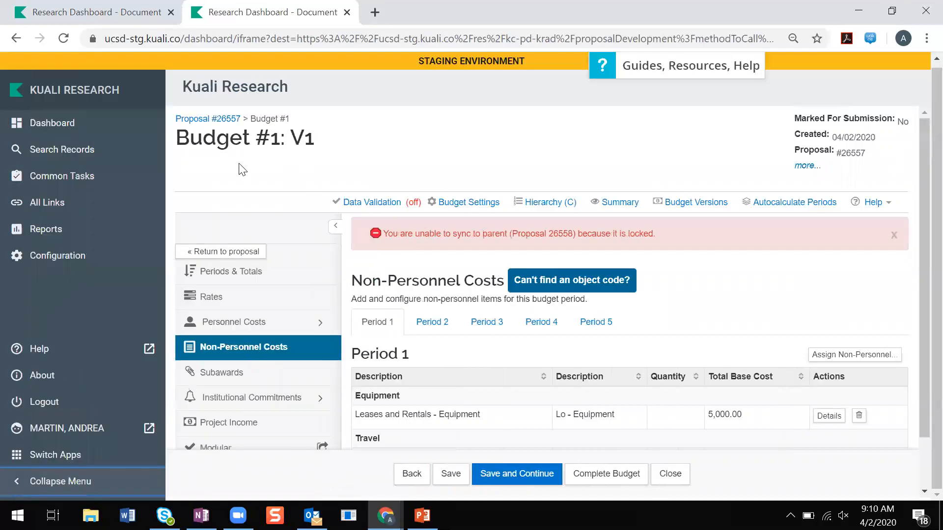
right_click(56, 176)
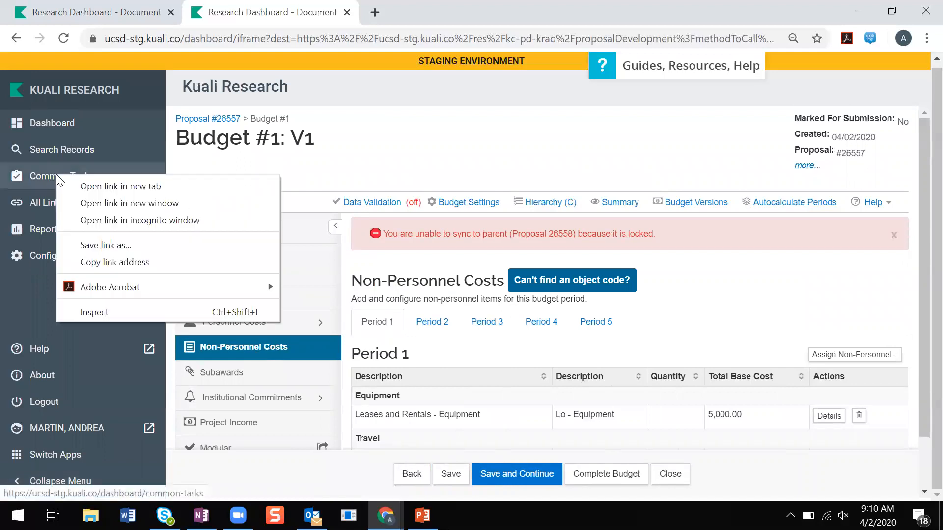
left_click(114, 186)
left_click(400, 15)
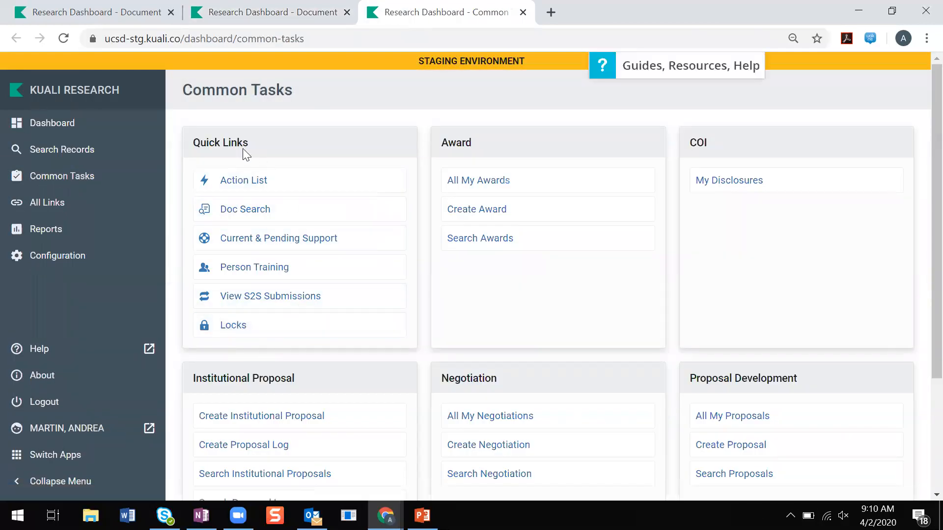
left_click(247, 324)
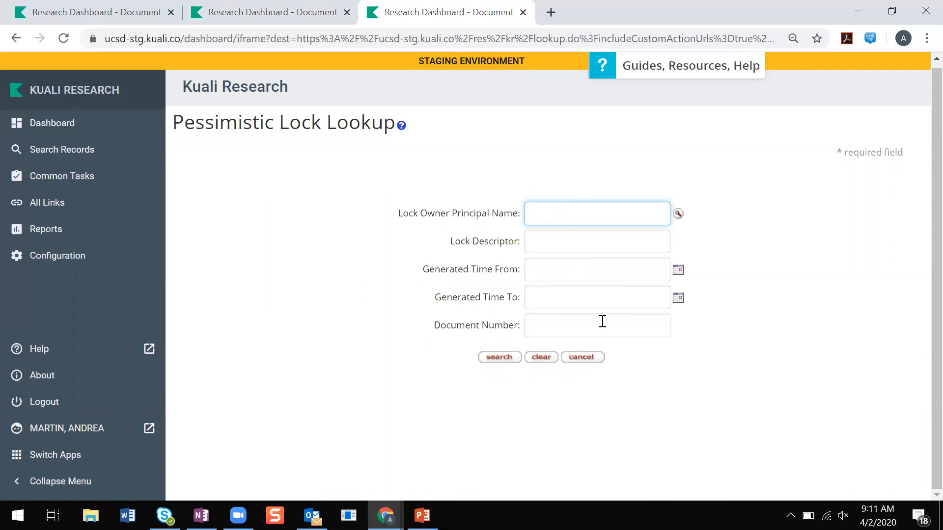
Step: Look up locks with the descriptor *26558* and delete the lock on that parent proposal
left_click(541, 241)
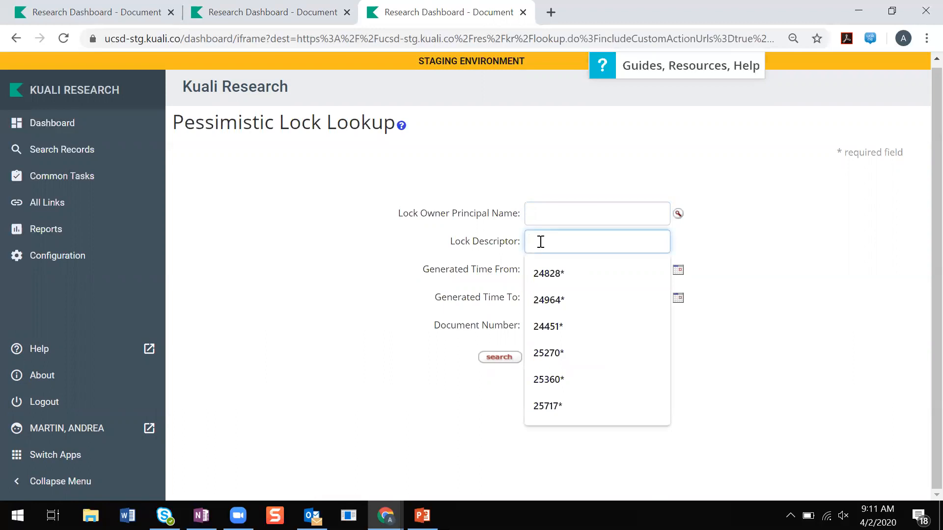
type("*")
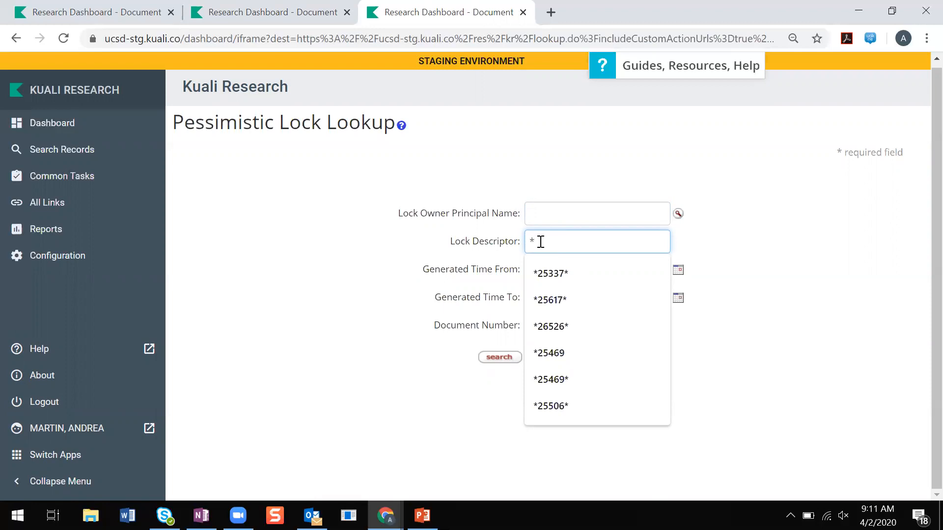
type("25558")
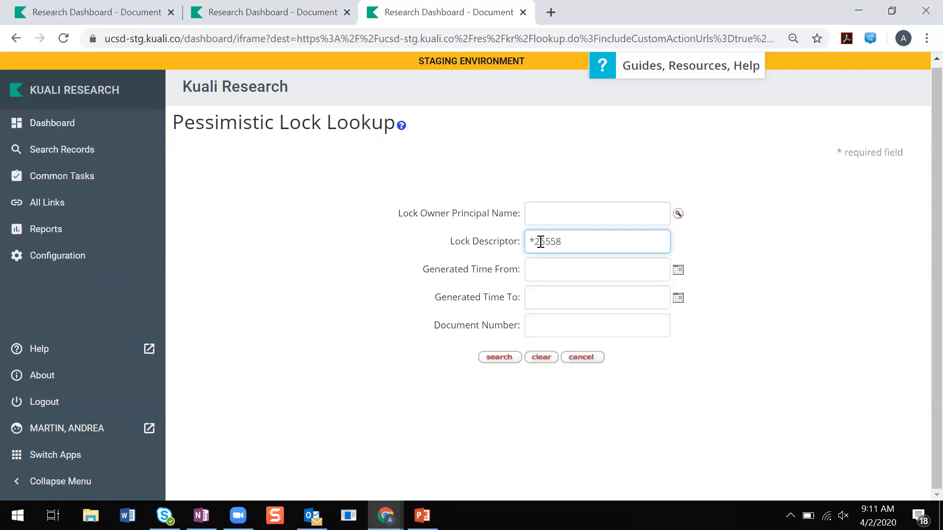
type("*")
left_click(494, 359)
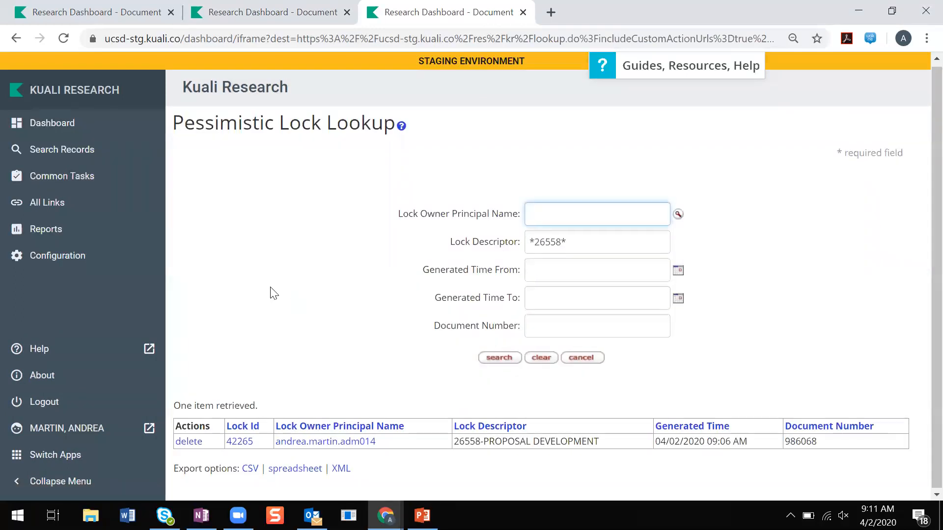
left_click(188, 442)
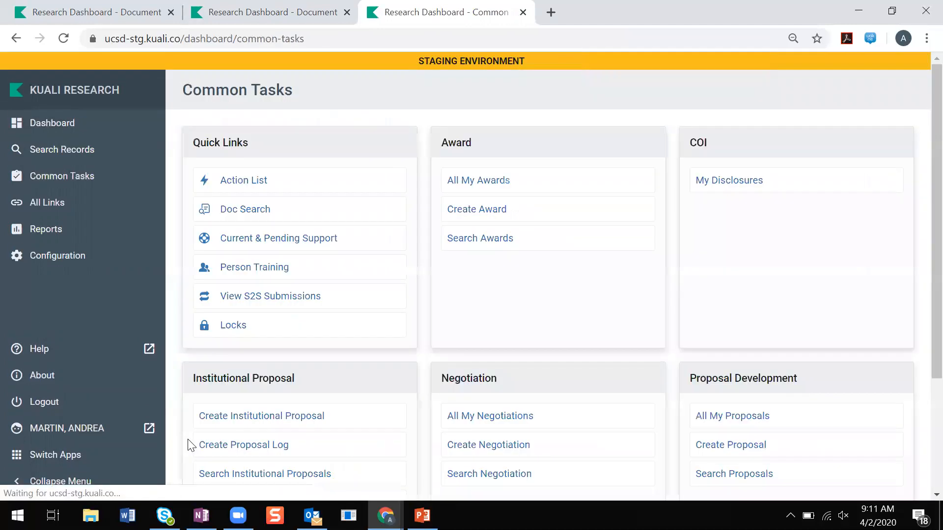
Step: Return to the child proposal's V1 budget and reload its Non-Personnel Costs page
left_click(94, 481)
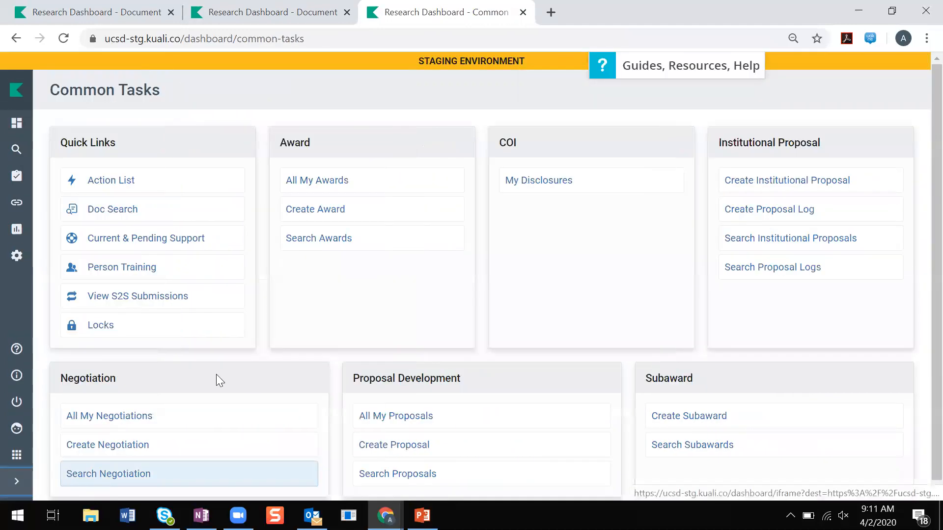
left_click(280, 15)
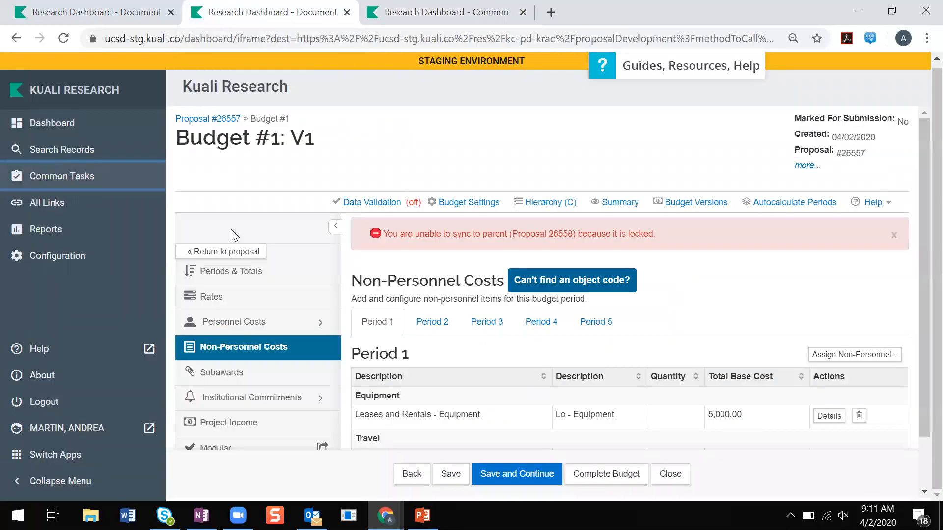
left_click(238, 375)
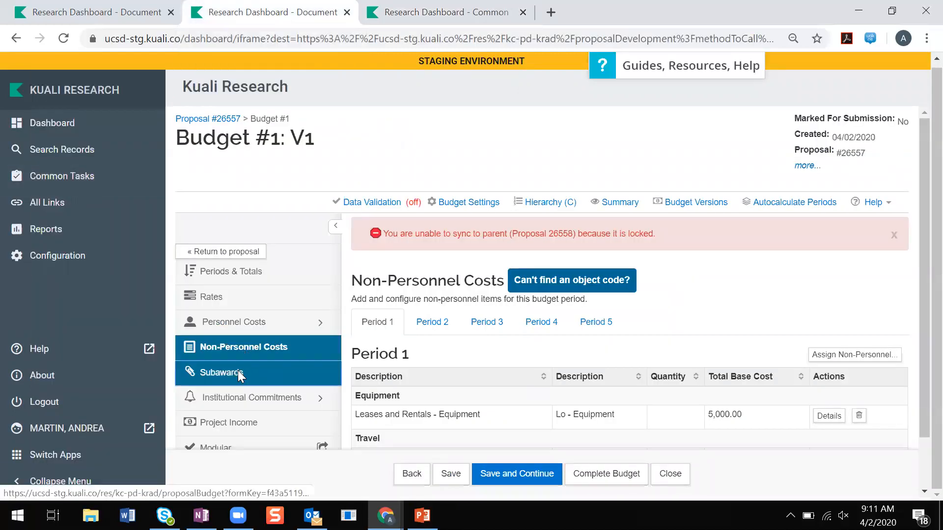
left_click(227, 351)
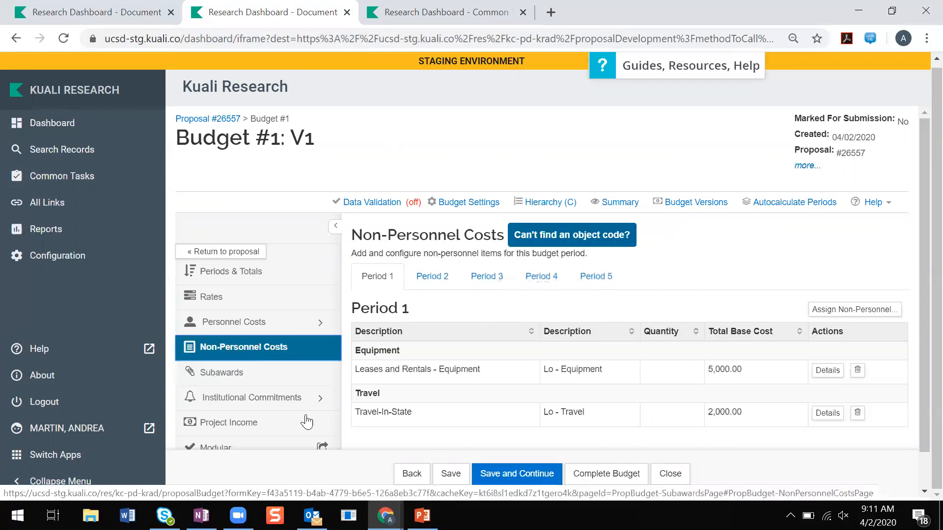
Step: Collapse the main navigation menu and sync the child budget with the parent proposal's hierarchy
left_click(115, 482)
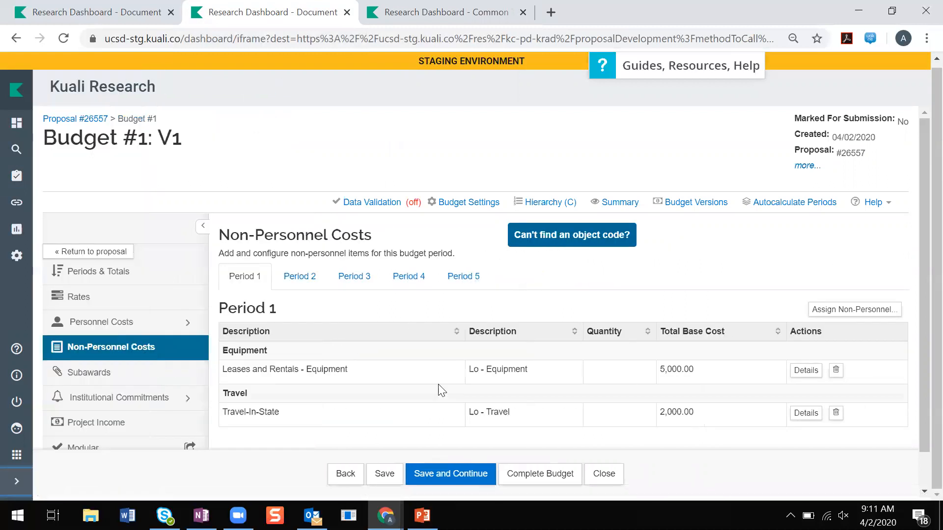
left_click(560, 203)
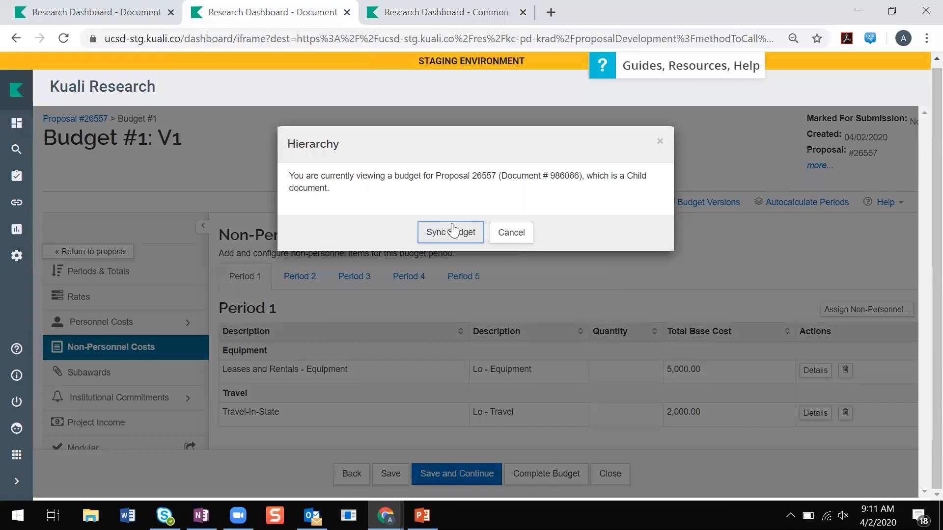
left_click(450, 236)
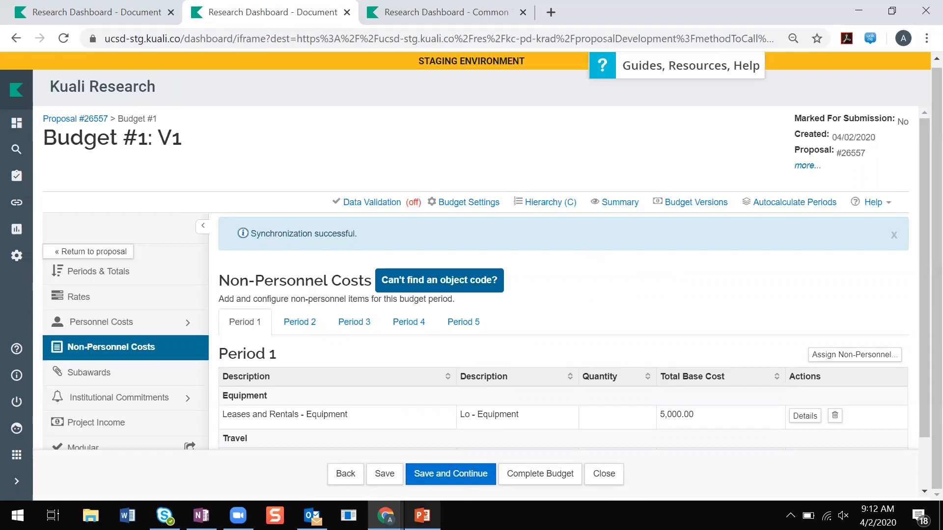
Step: Switch to the krHotTopics_4-1-20 presentation in PowerPoint and present it from slide 3, advancing to "Before Creating a Hierarchy, Keep in Mind:"
left_click(422, 516)
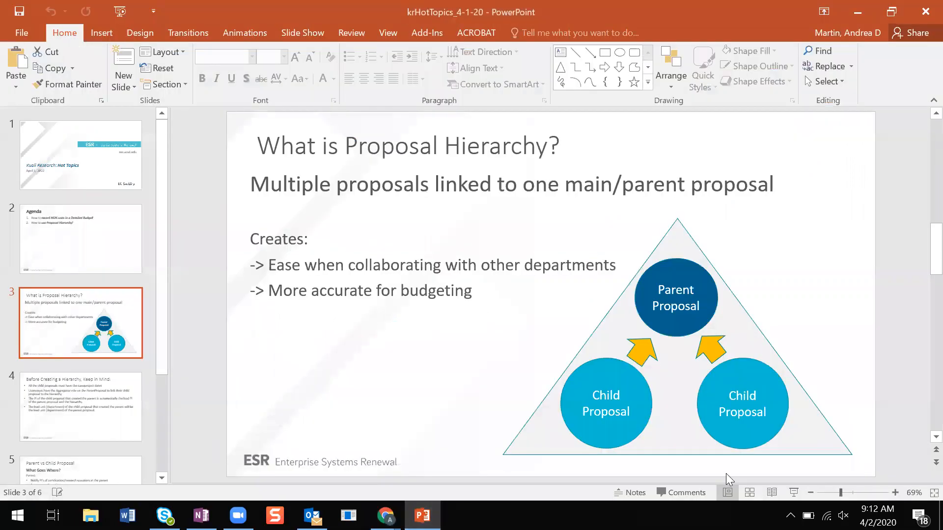
left_click(794, 491)
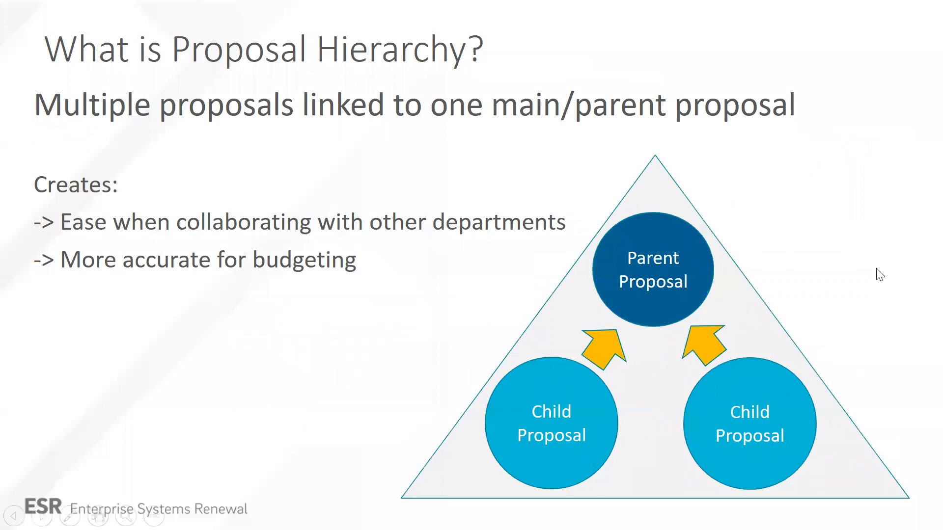
left_click(879, 274)
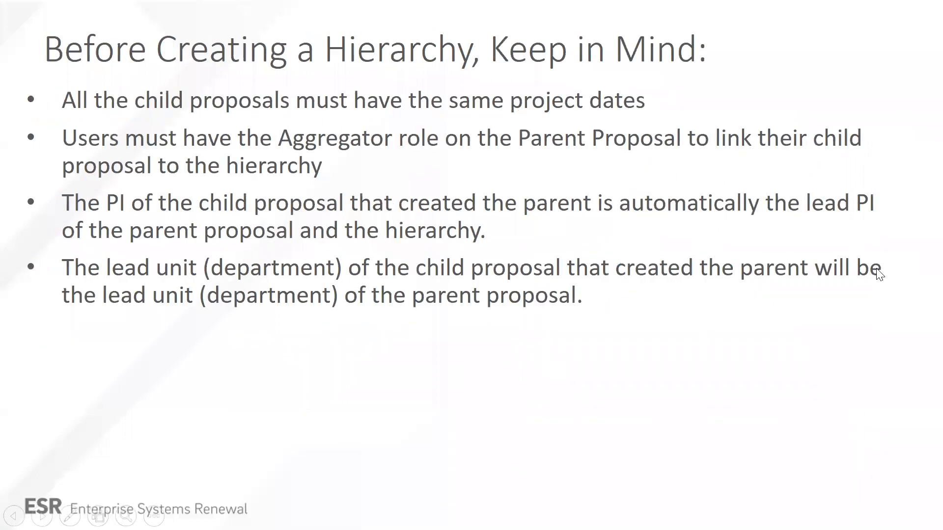